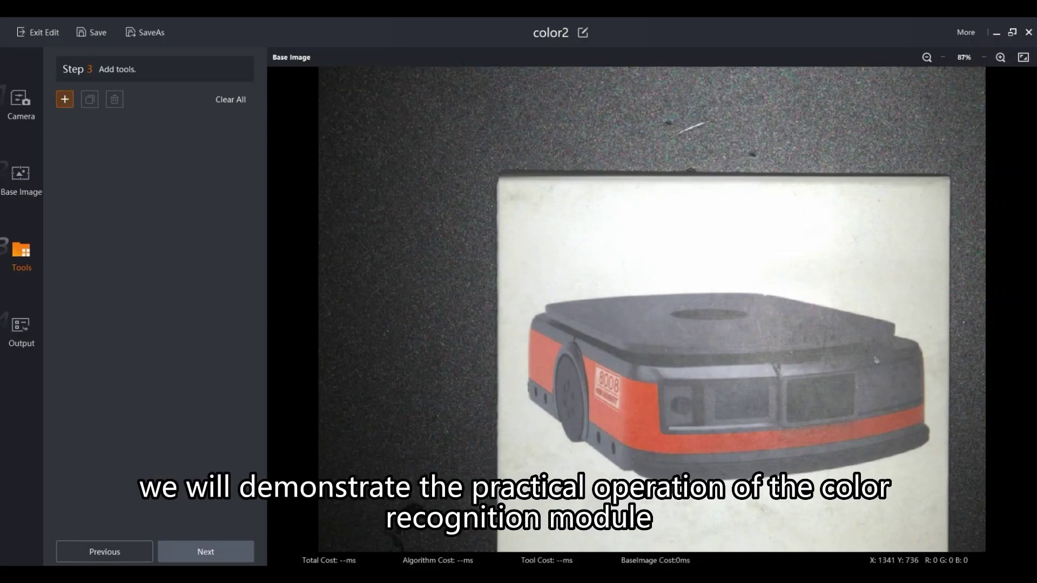
Add a Recognition > Color Recognition tool with a rectangular ROI on the lower orange stripe.
click(59, 98)
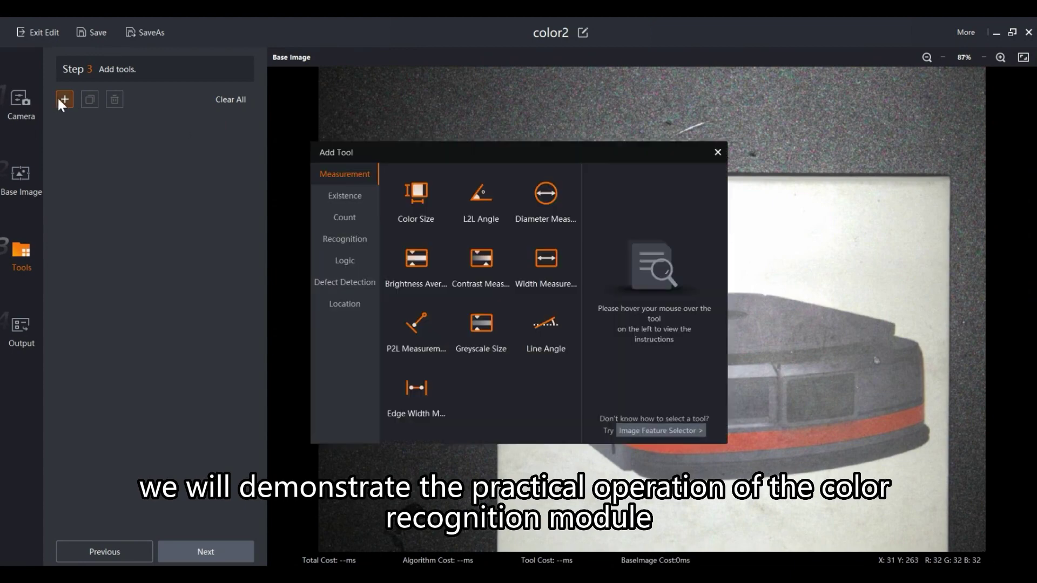
click(357, 236)
mouse_move(415, 267)
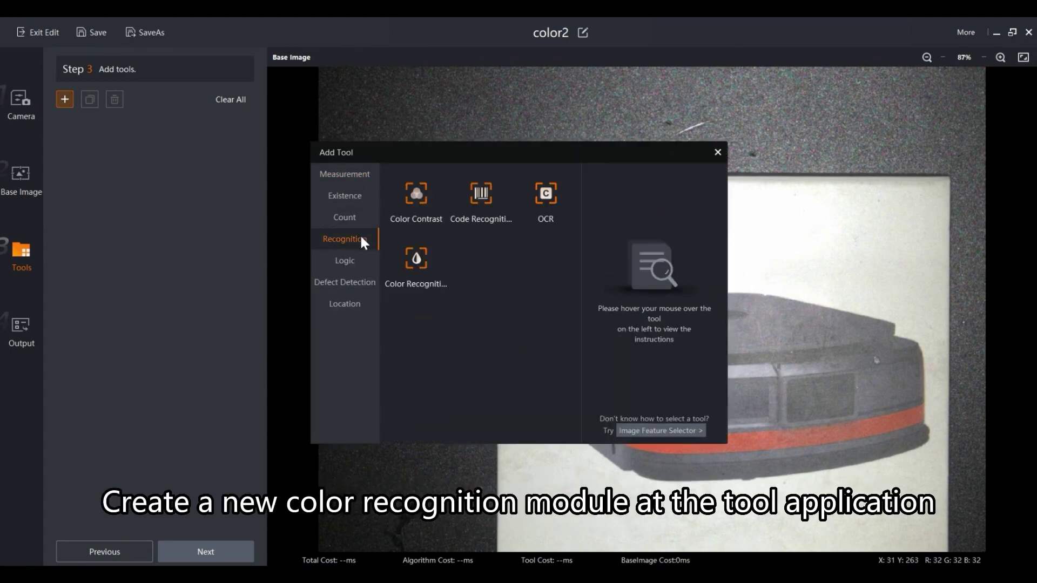
click(429, 259)
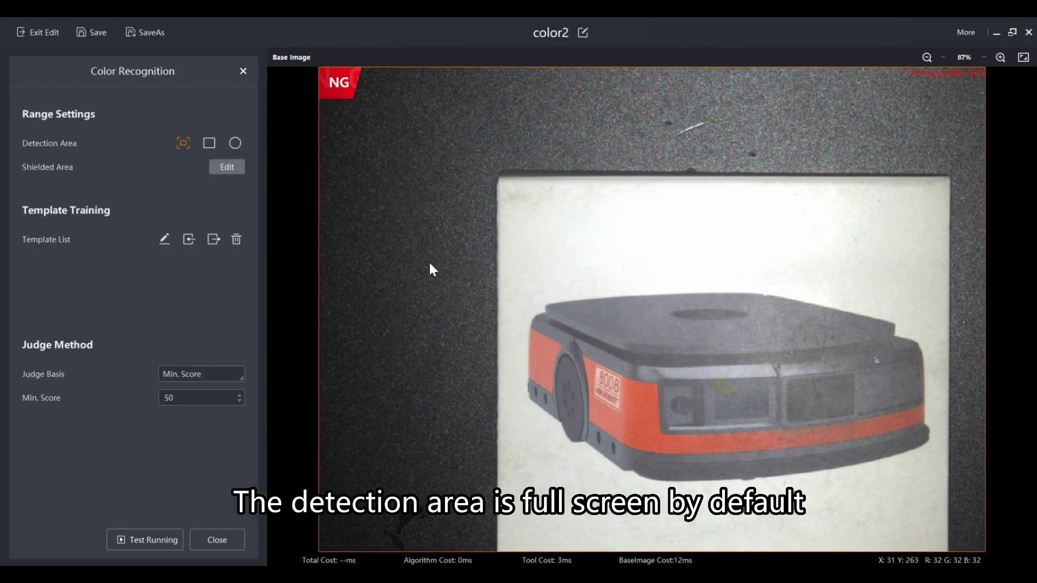
click(181, 143)
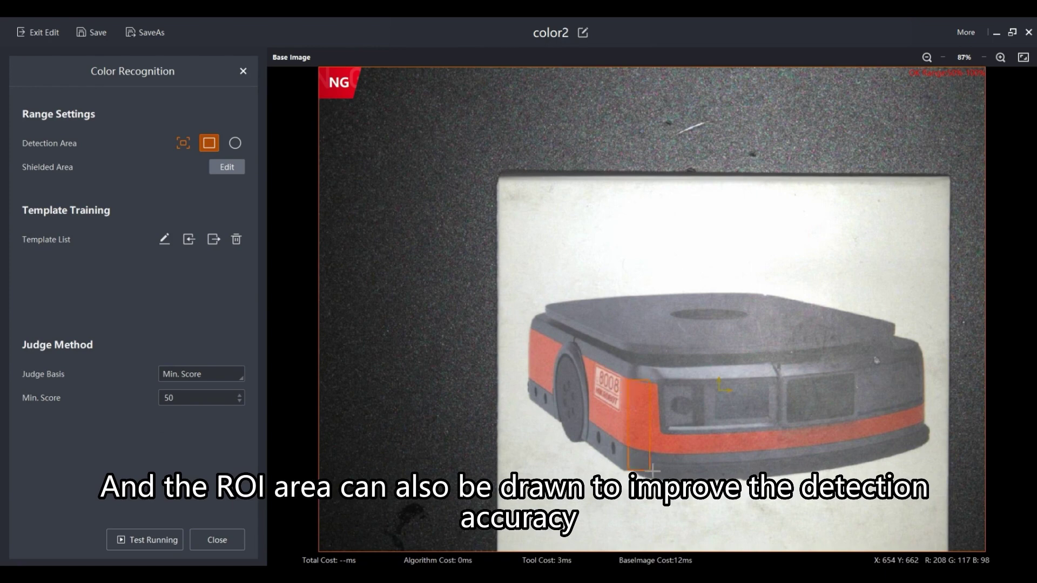
drag(653, 470, 657, 479)
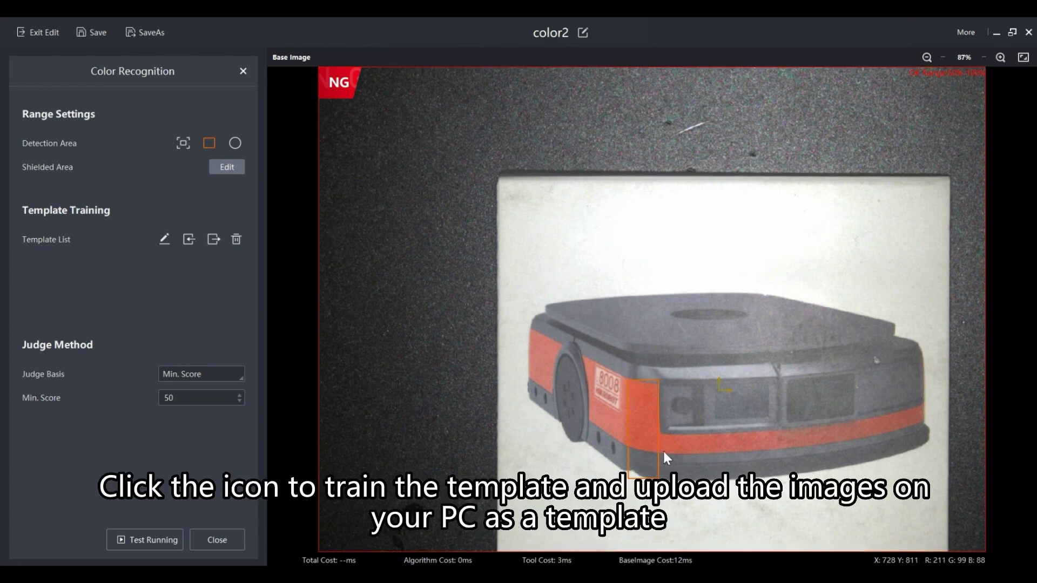
Open template training and load the robot product image.
click(164, 239)
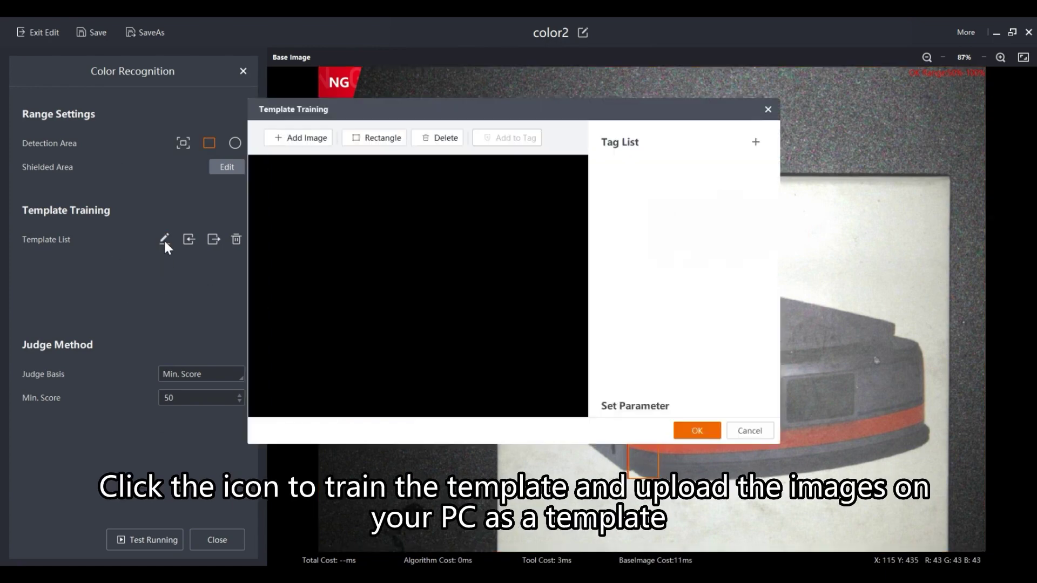
click(322, 141)
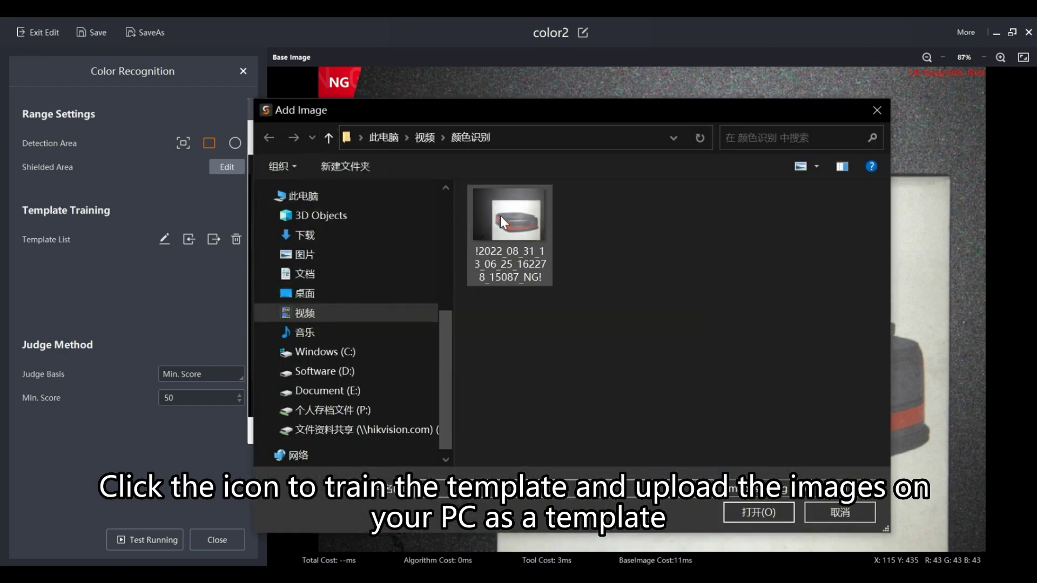
click(500, 216)
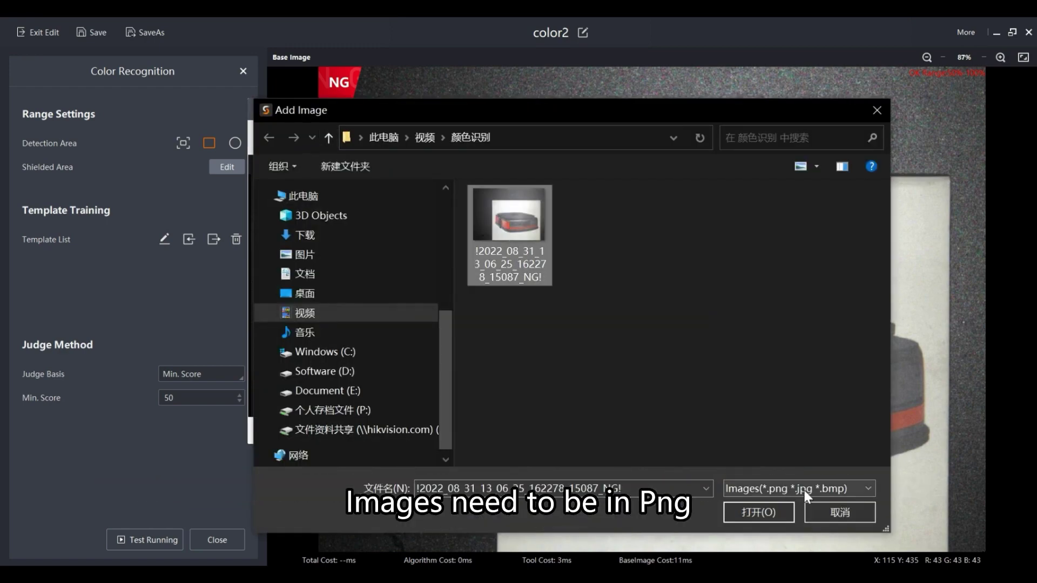
click(764, 512)
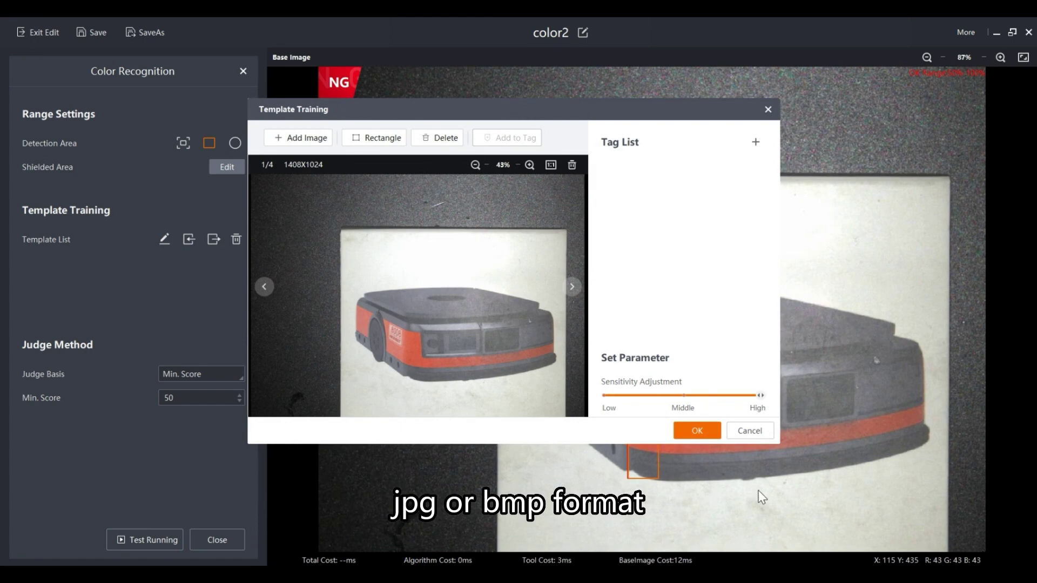
Add a new colour tag and rename it 'orange'.
click(756, 144)
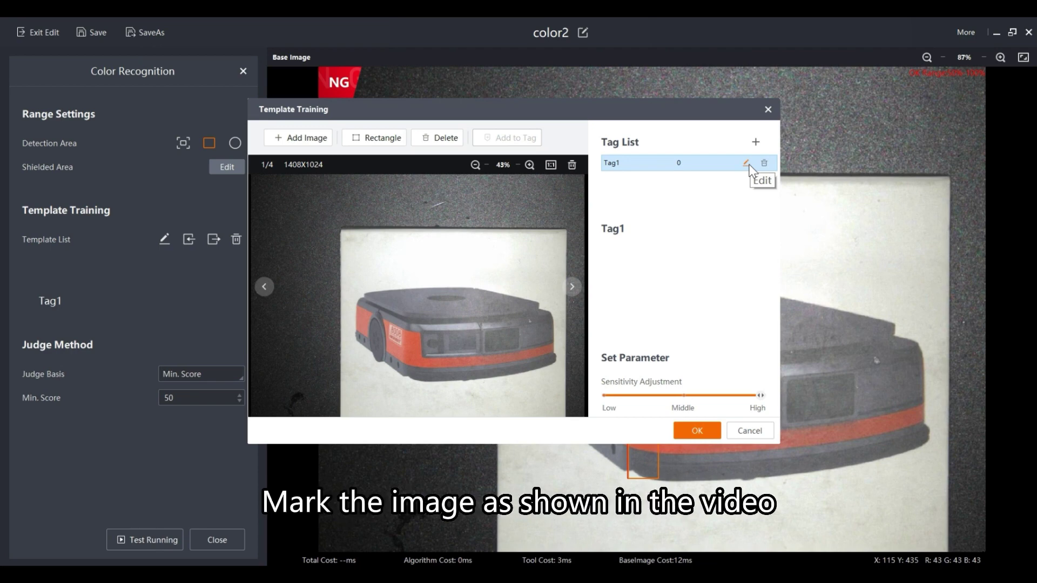
click(749, 166)
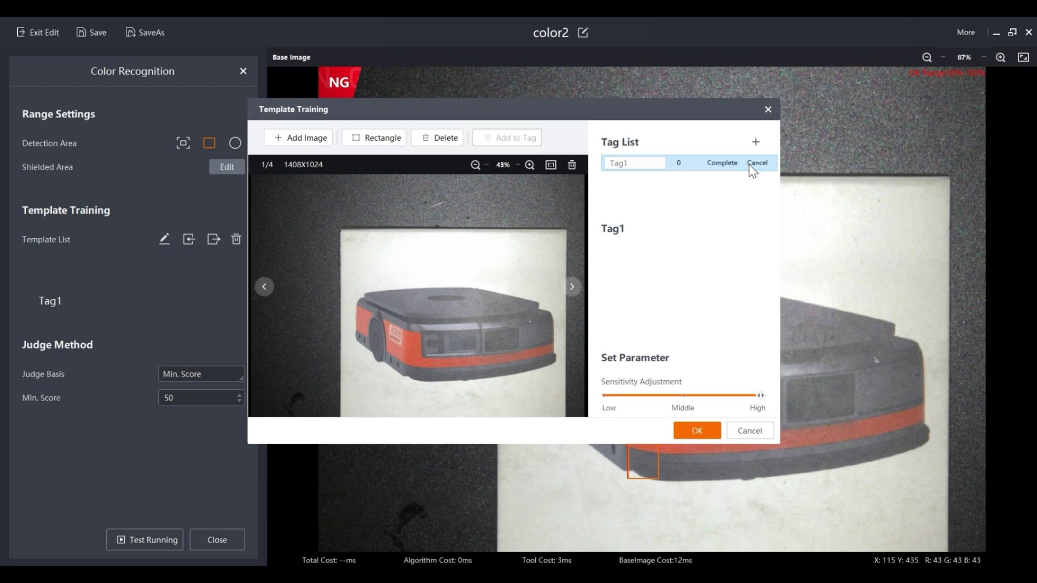
double_click(636, 165)
text(orange)
click(725, 165)
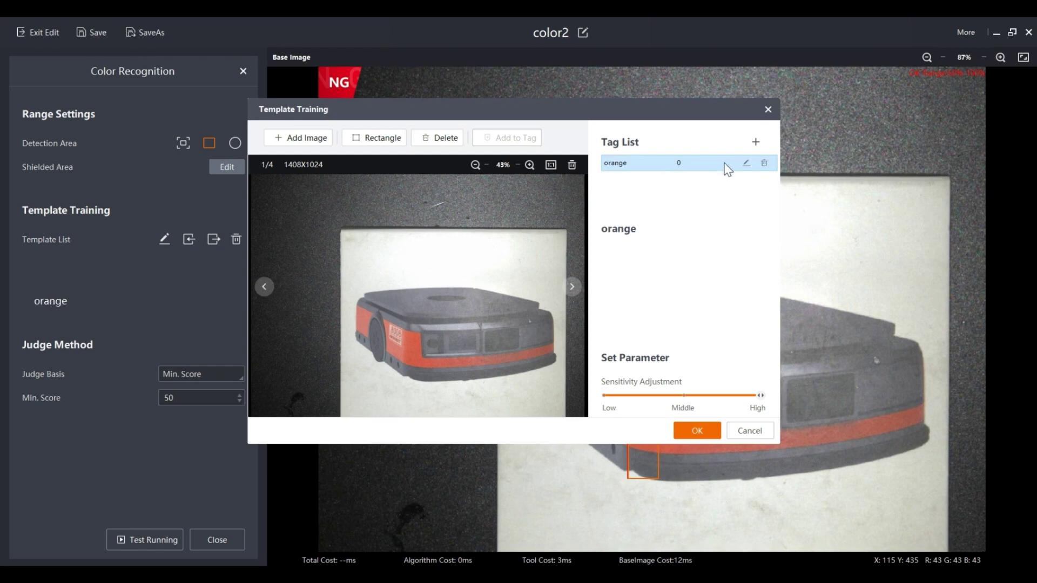
scroll(383, 359, up, 2)
scroll(382, 358, up, 3)
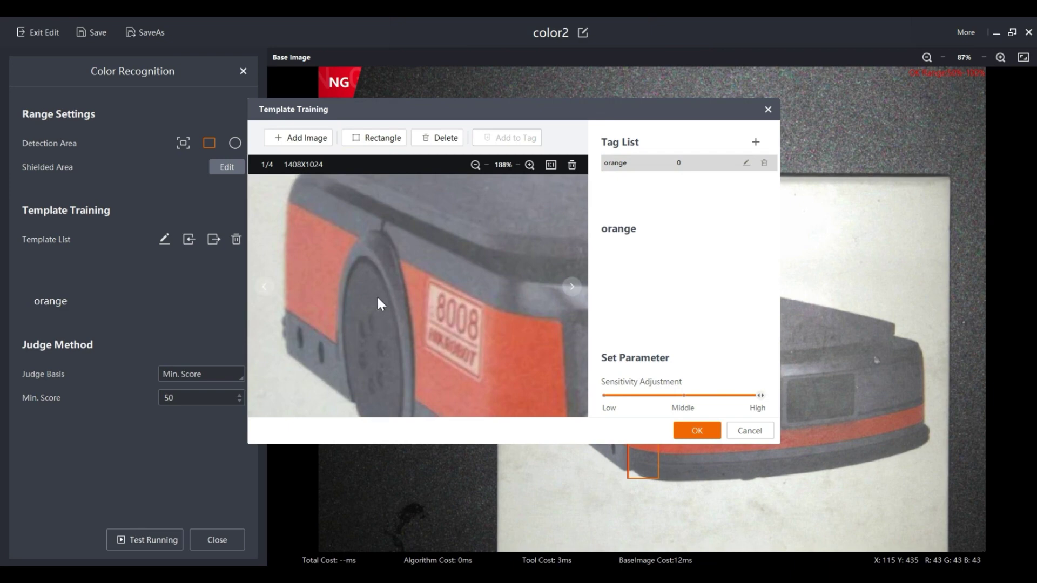
scroll(378, 306, up, 2)
Mark four sample regions on the orange panel and add each to the 'orange' tag.
click(353, 138)
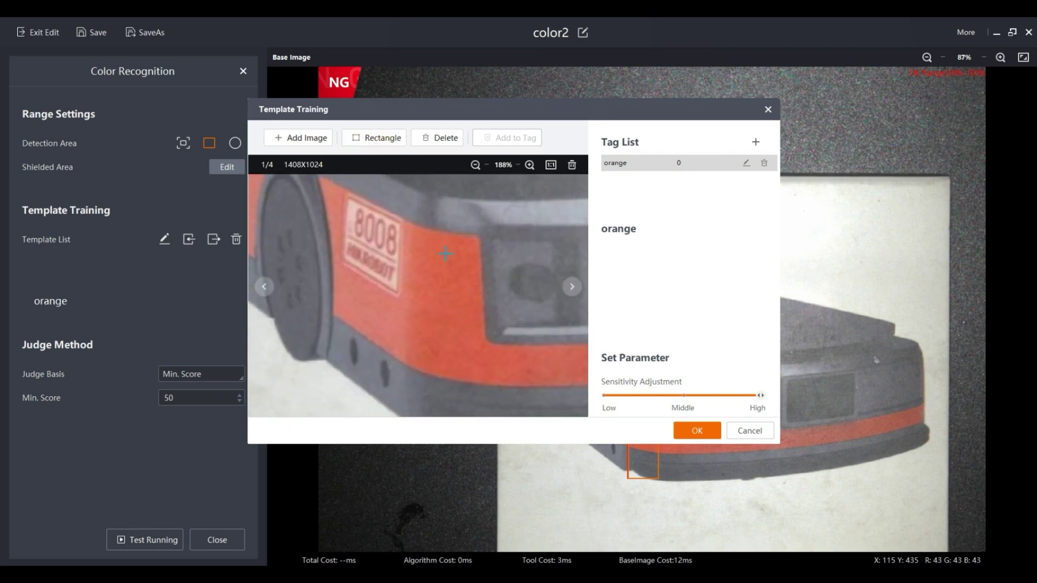
drag(416, 240, 464, 277)
click(486, 138)
click(377, 138)
drag(434, 361, 438, 348)
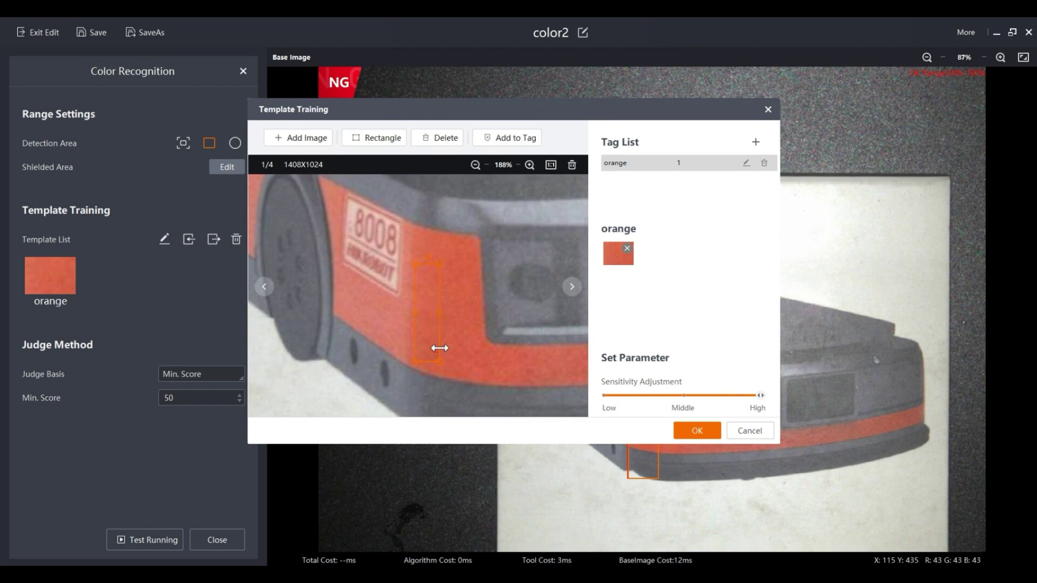
click(507, 138)
click(377, 138)
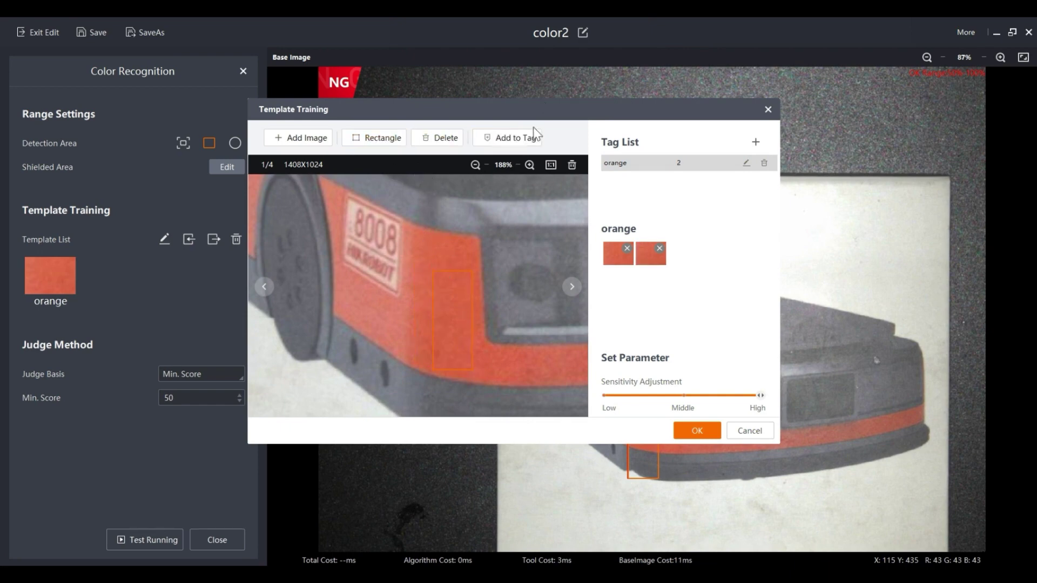
click(507, 137)
click(376, 138)
drag(421, 261, 443, 312)
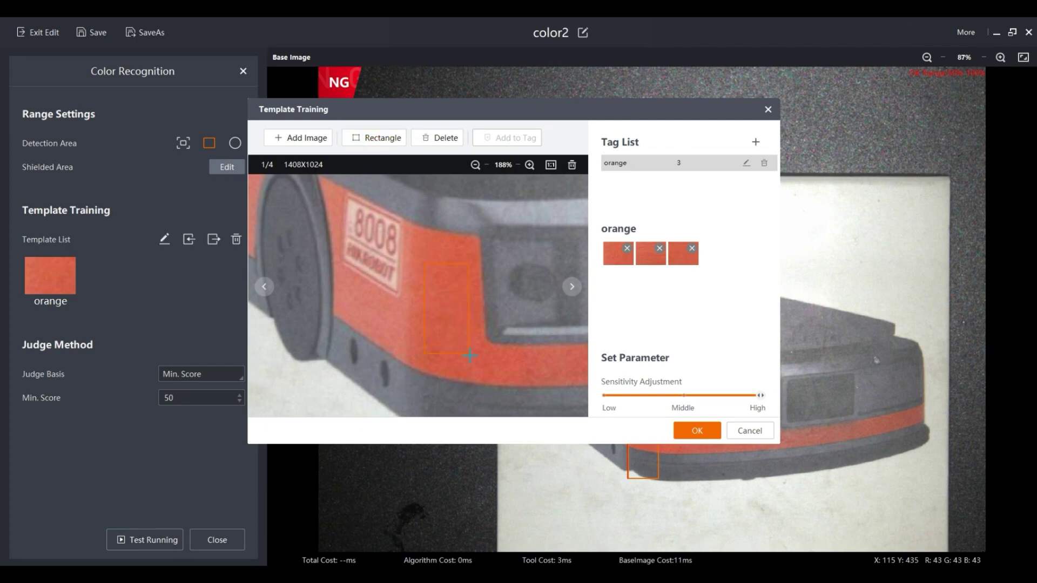
drag(471, 354, 470, 354)
click(519, 146)
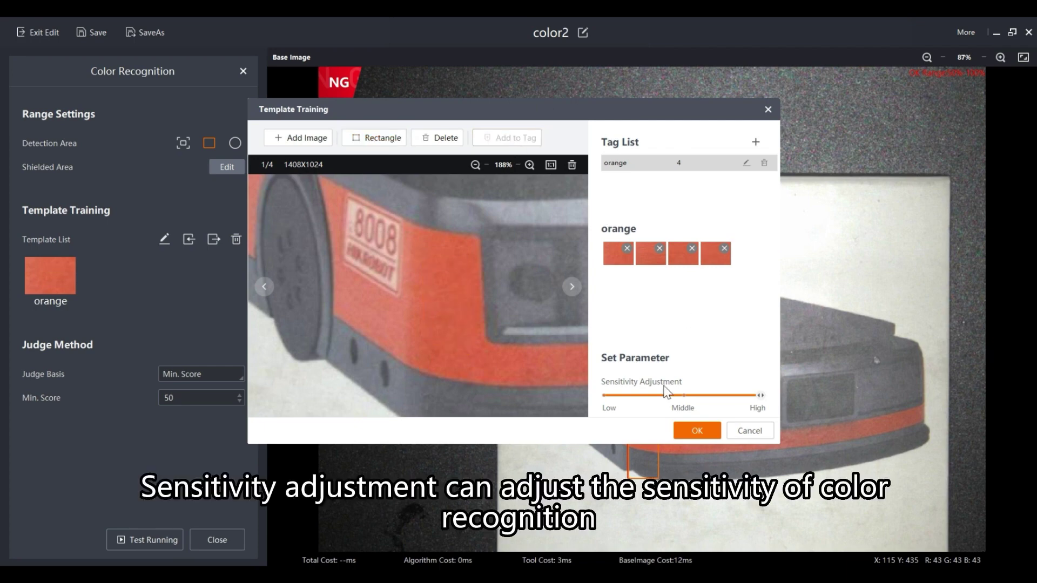
Set recognition sensitivity to Middle and confirm the orange template training.
click(685, 396)
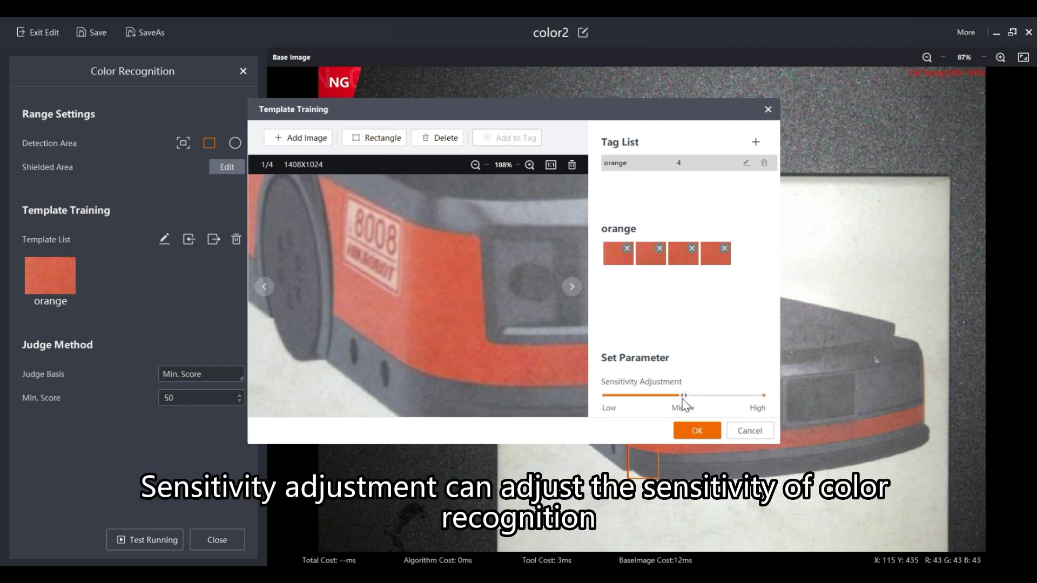
click(606, 397)
click(684, 397)
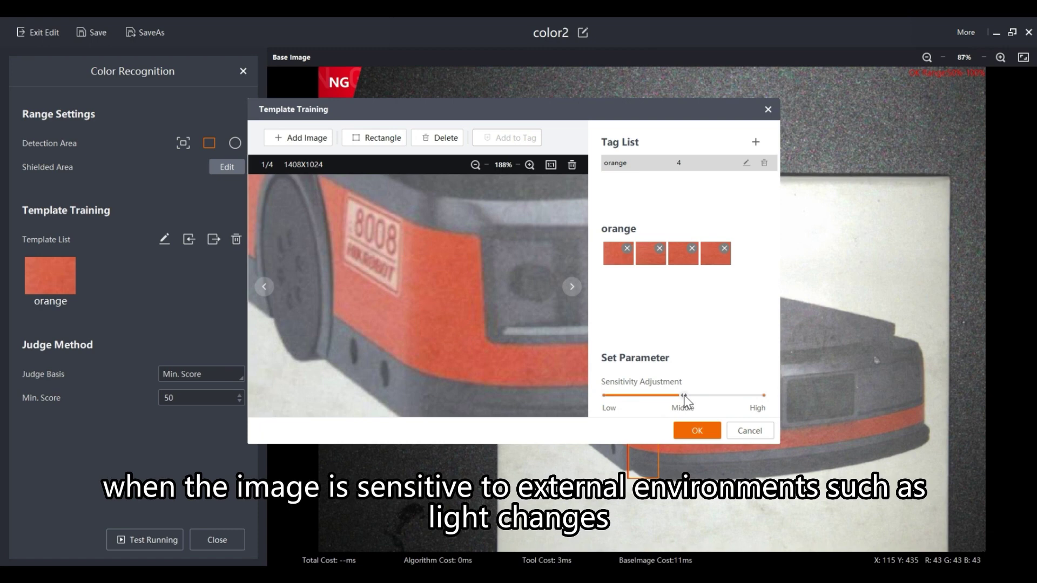
click(762, 396)
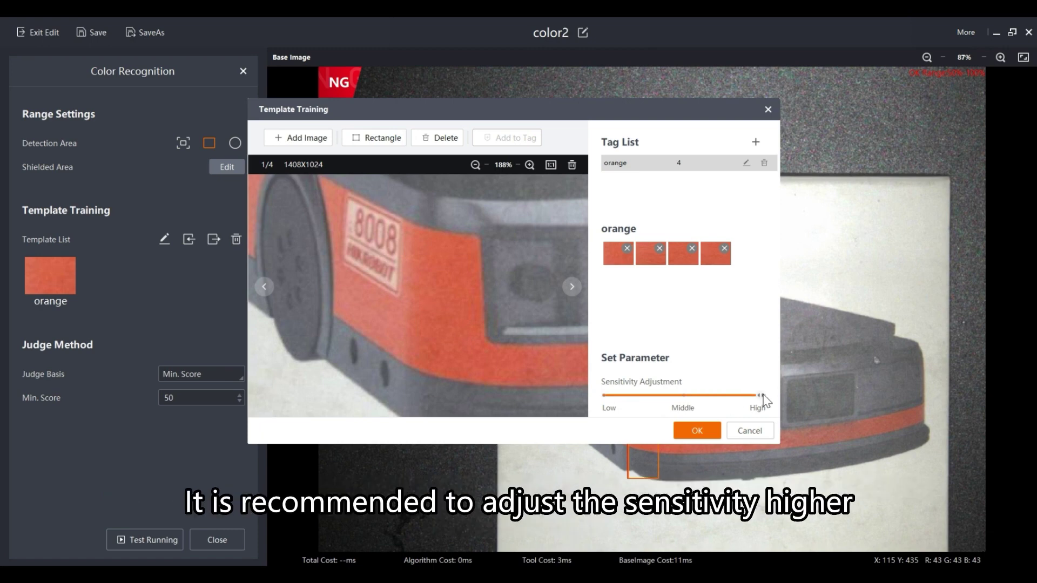
click(685, 396)
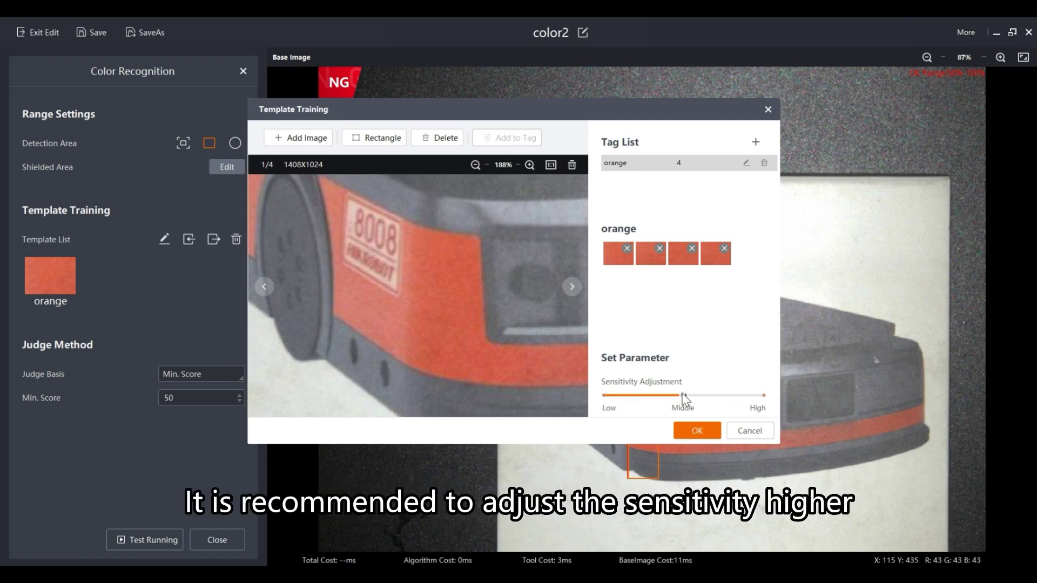
click(687, 432)
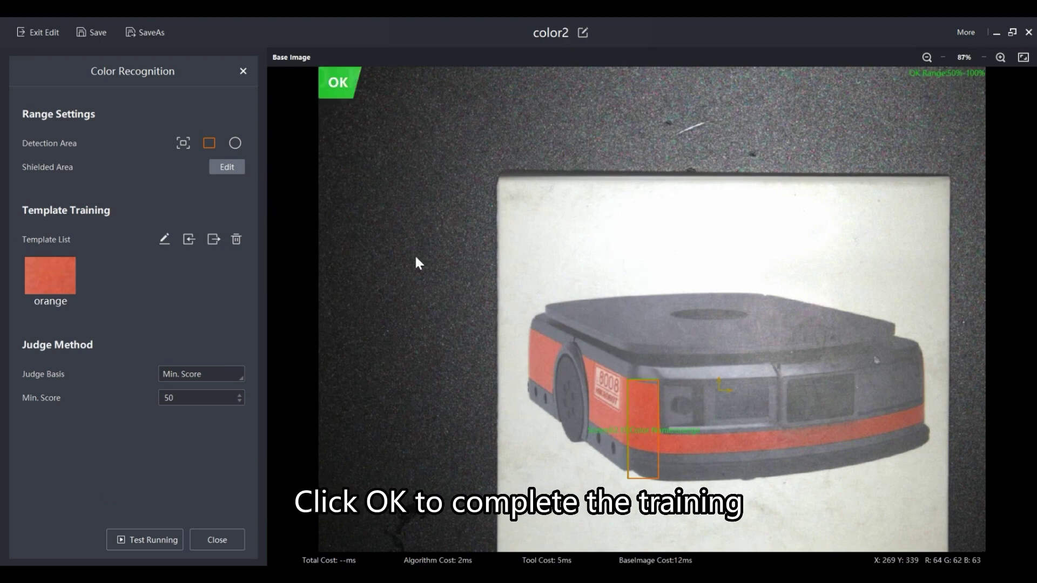
click(240, 173)
click(192, 167)
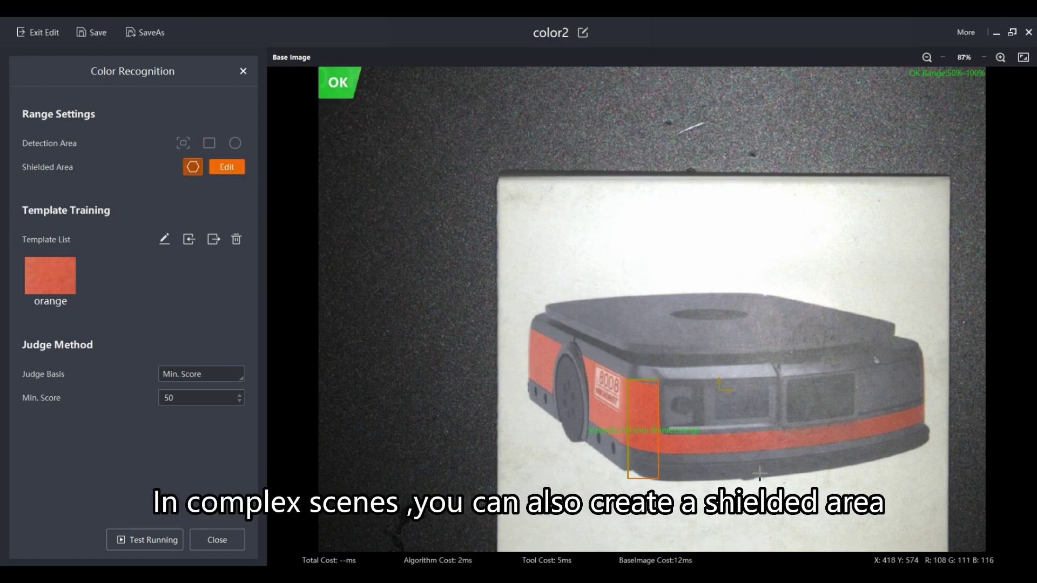
scroll(689, 466, up, 1)
scroll(681, 464, up, 2)
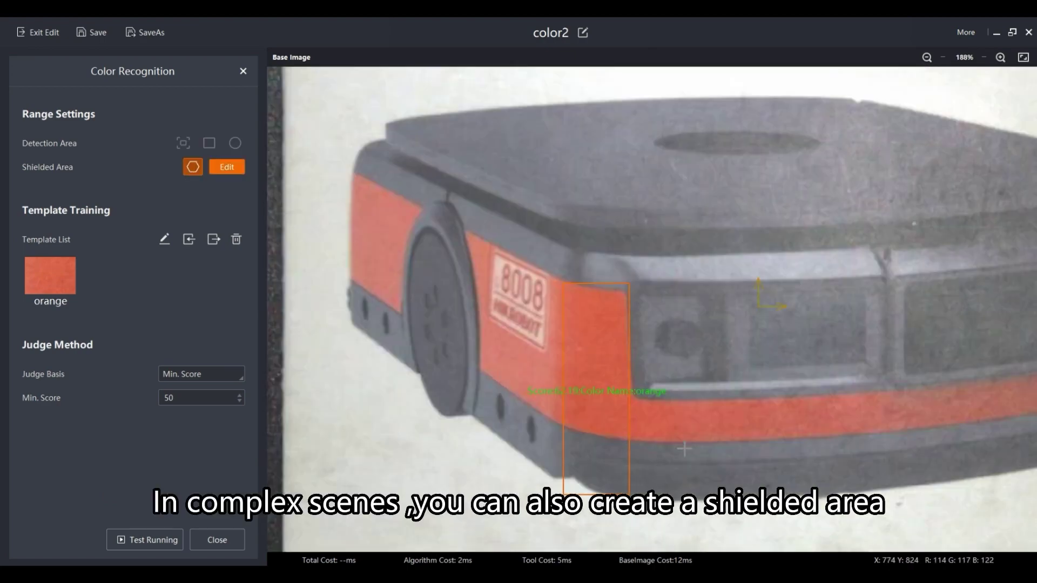
click(566, 429)
click(565, 467)
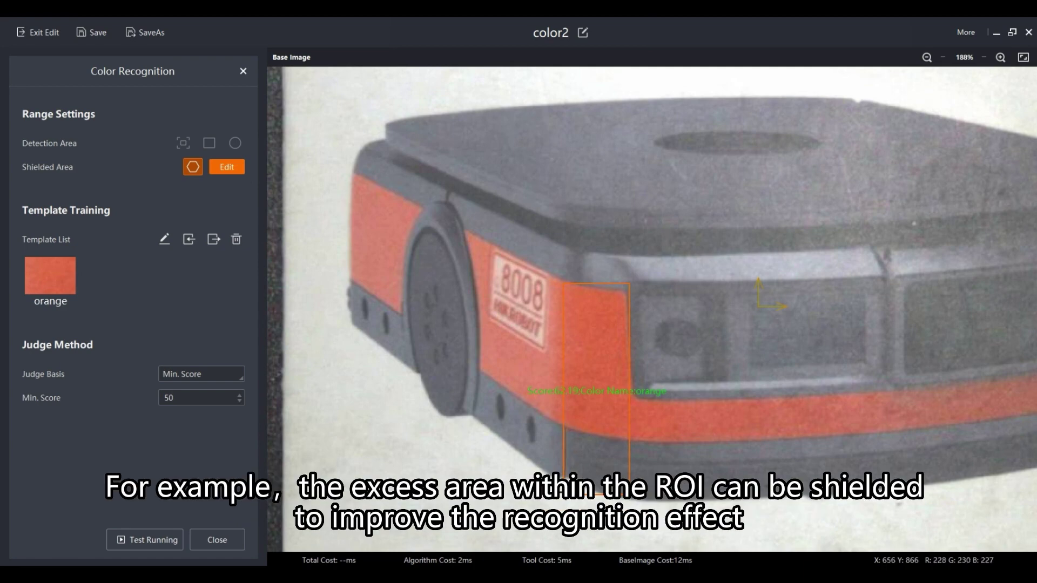
right_click(628, 441)
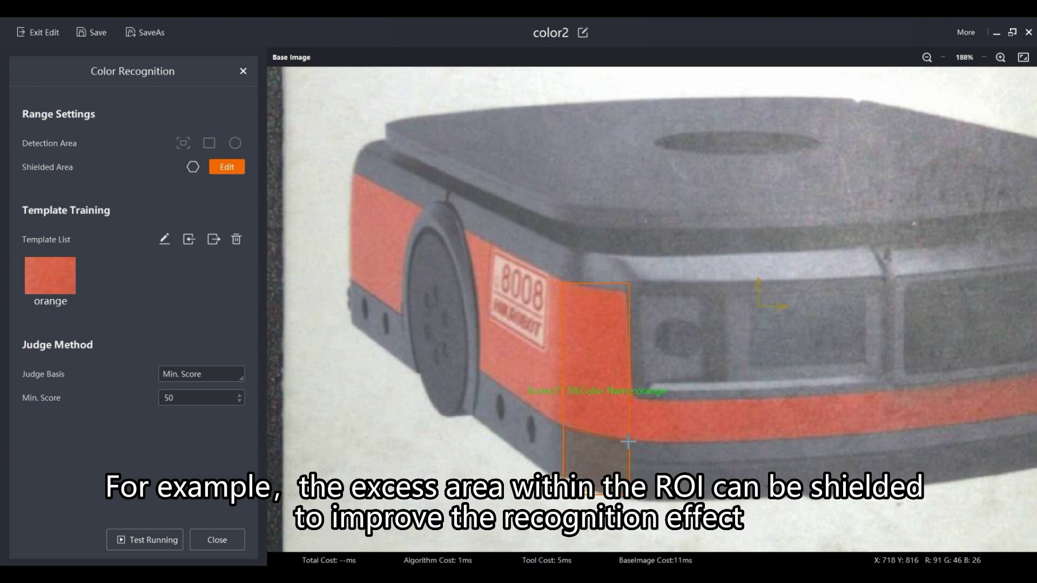
mouse_move(595, 462)
mouse_down()
mouse_move(529, 458)
mouse_move(519, 388)
mouse_move(492, 406)
mouse_up()
right_click(492, 403)
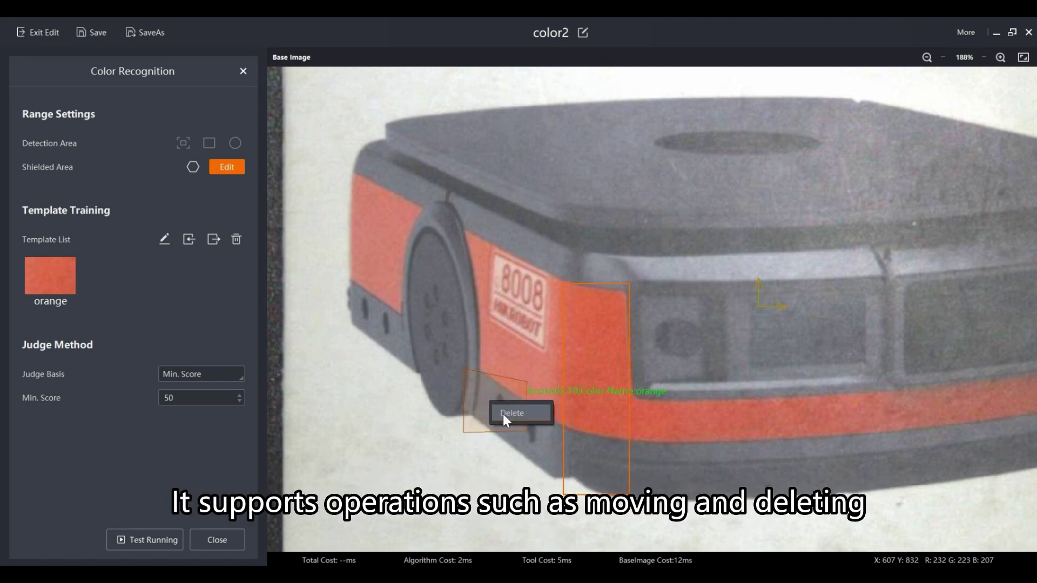
click(503, 414)
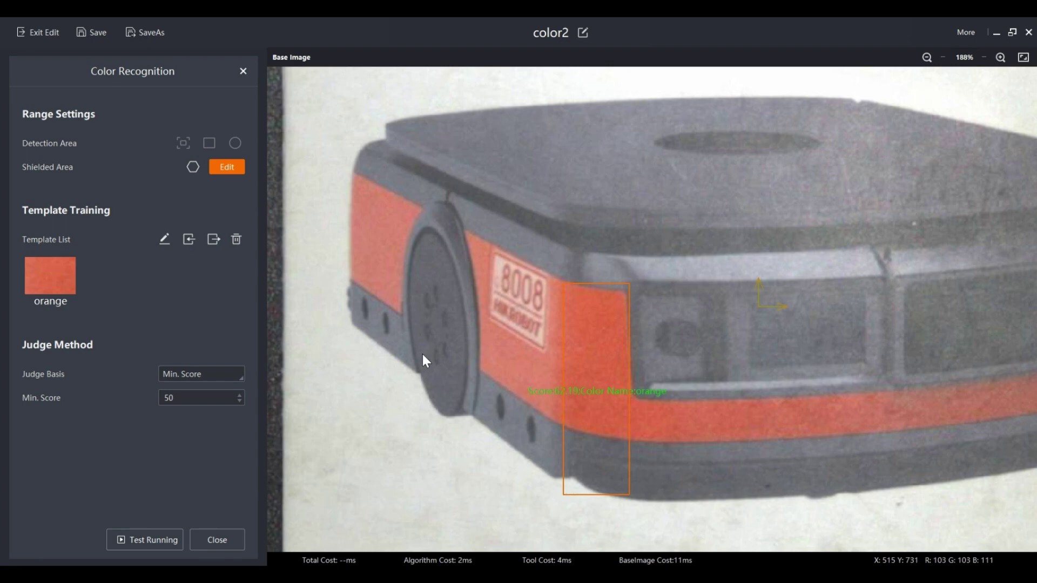
scroll(707, 308, down, 1)
scroll(706, 305, down, 5)
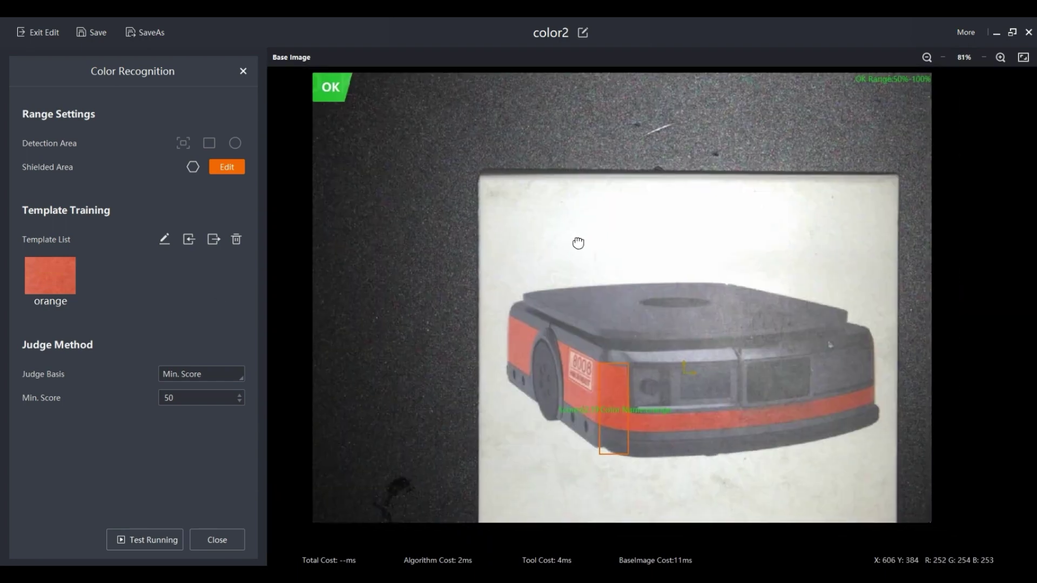
Keep Min. Score as the judge basis, setting it to 100 and then back to 50.
click(181, 374)
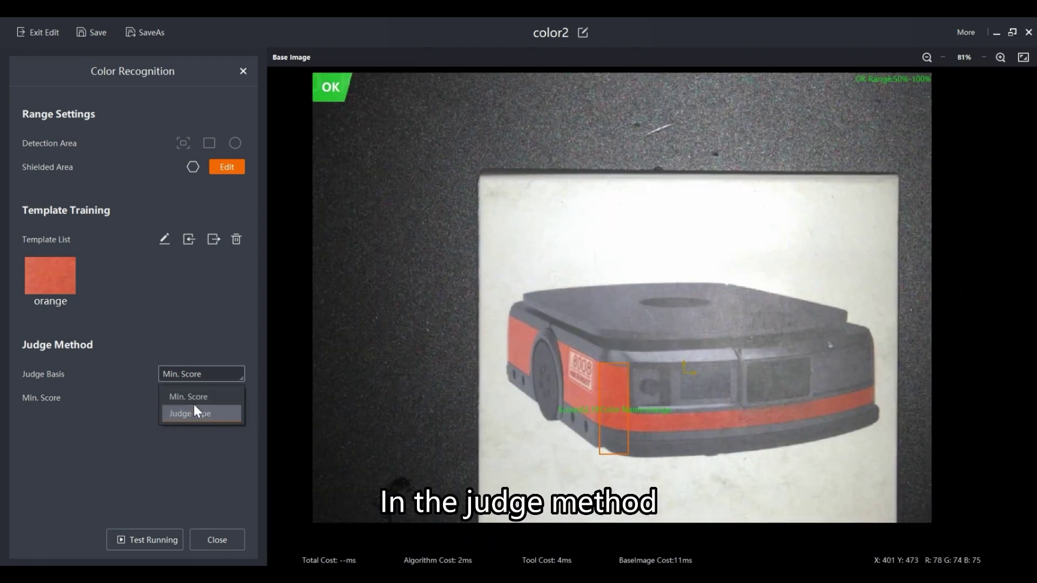
click(195, 394)
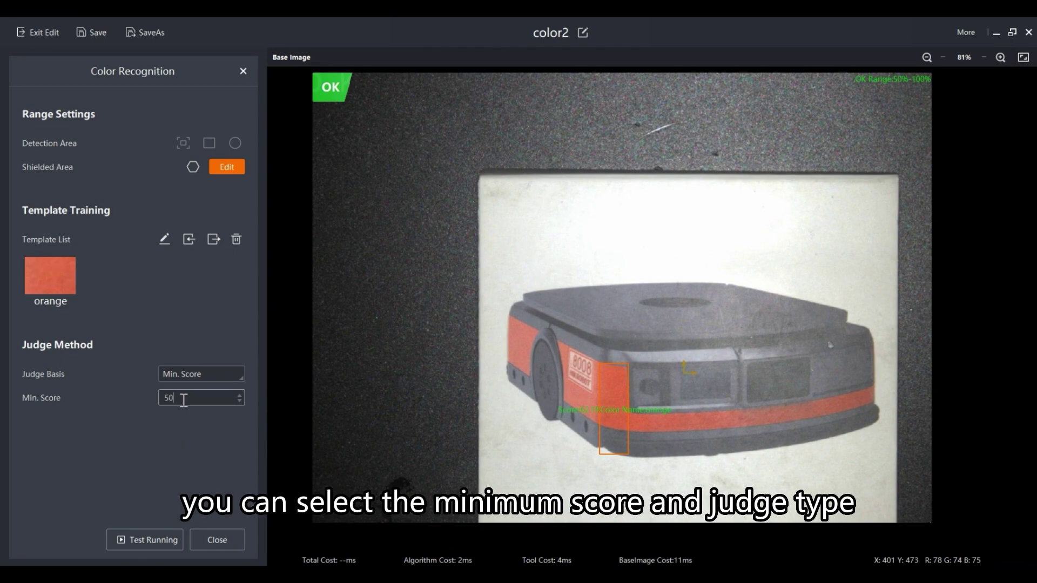
key(BackSpace)
key(BackSpace)
text(100)
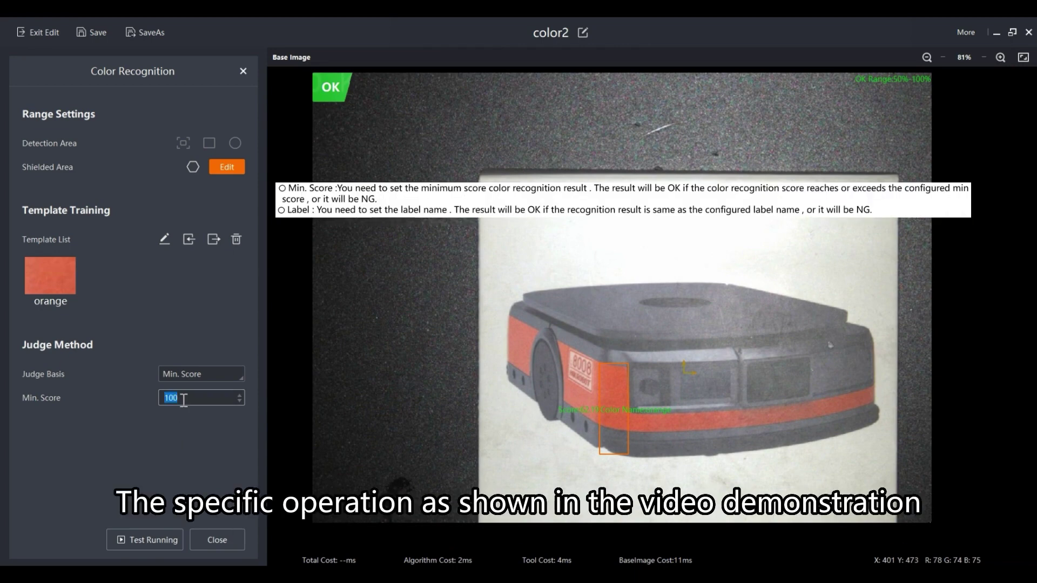
key(Return)
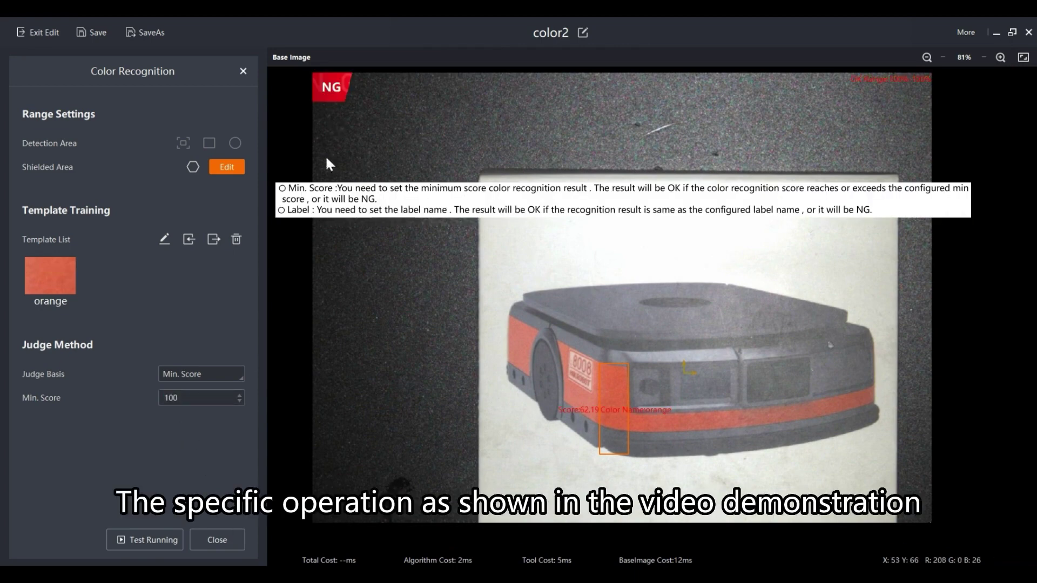
click(198, 397)
key(BackSpace)
key(BackSpace)
key(BackSpace)
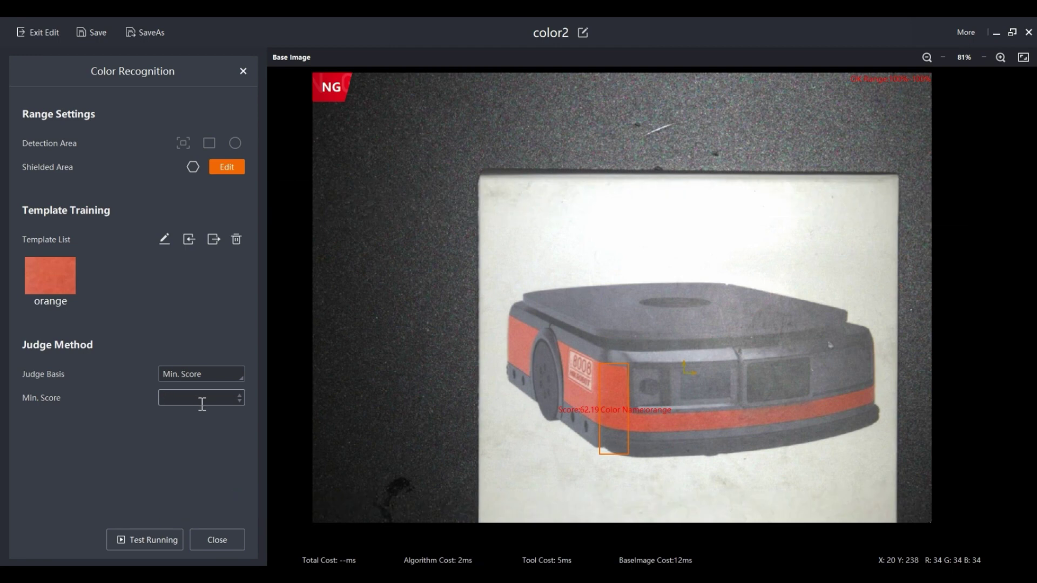
text(50)
key(Return)
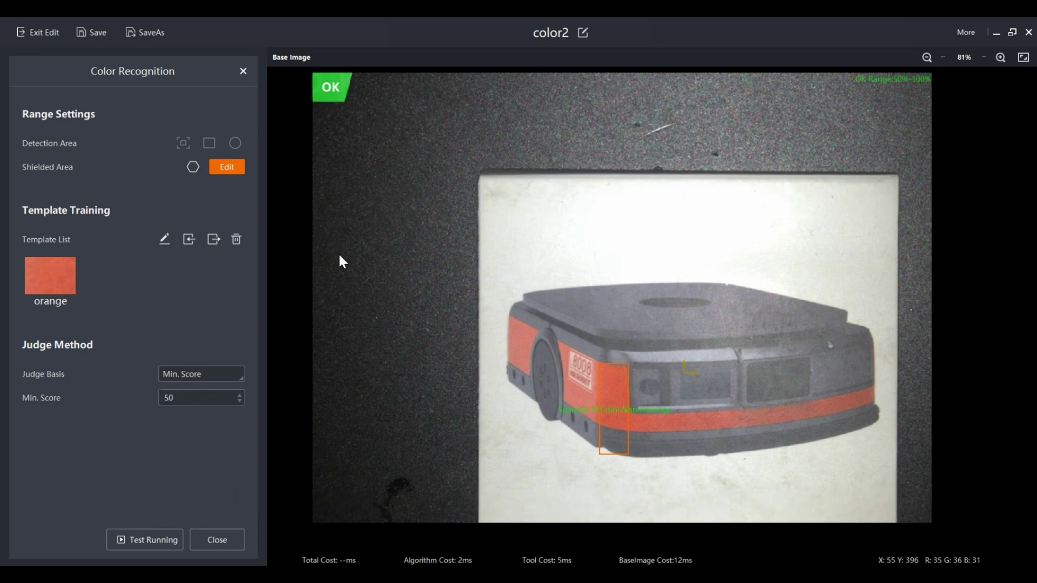
Try judging by color type 'orange', then 'orange1', before reverting to Min. Score.
click(234, 376)
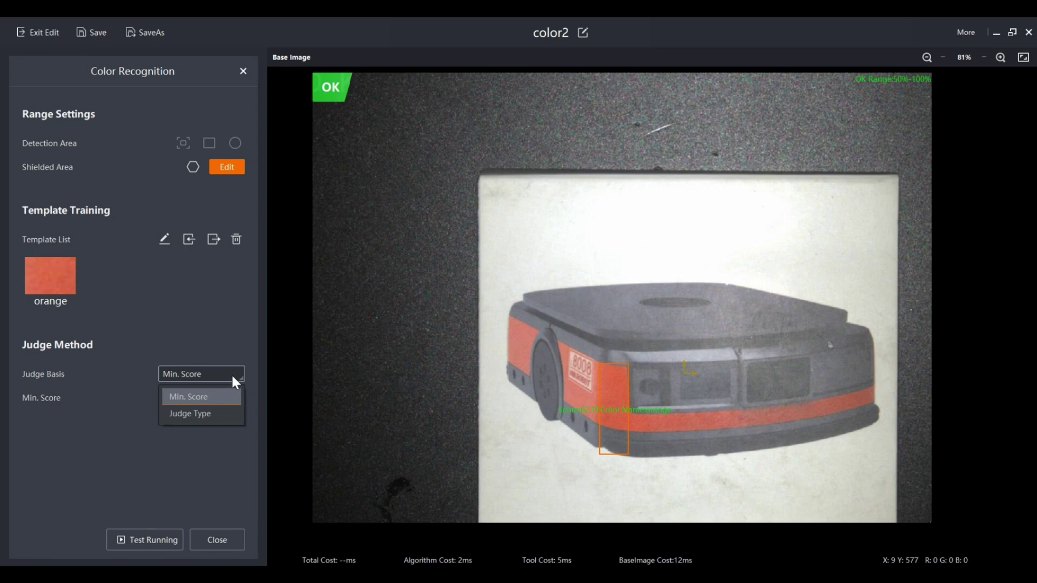
click(233, 376)
click(211, 411)
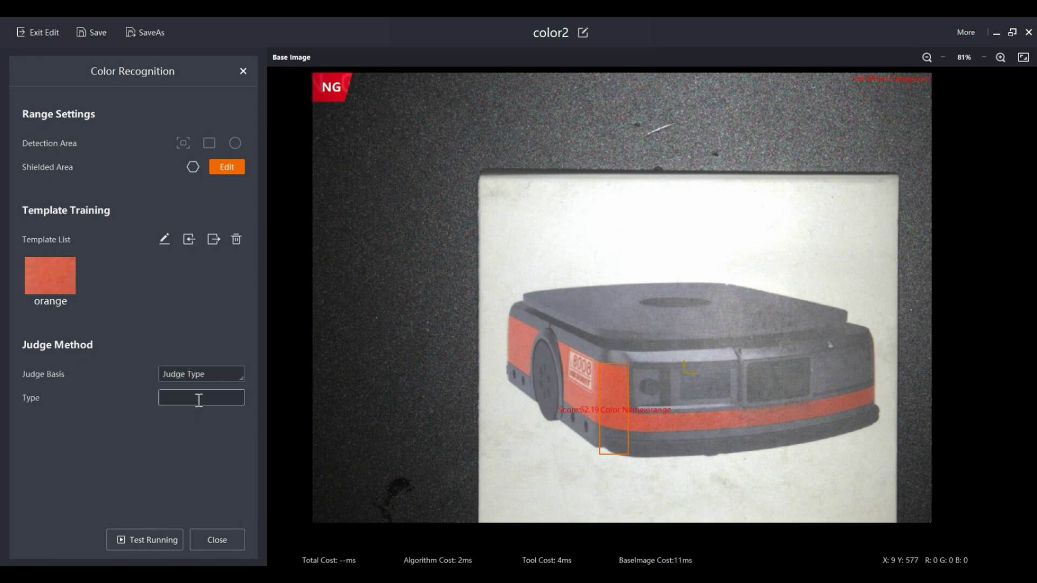
text(orange)
key(BackSpace)
key(BackSpace)
key(BackSpace)
key(BackSpace)
text(o)
text(range)
key(Return)
click(216, 398)
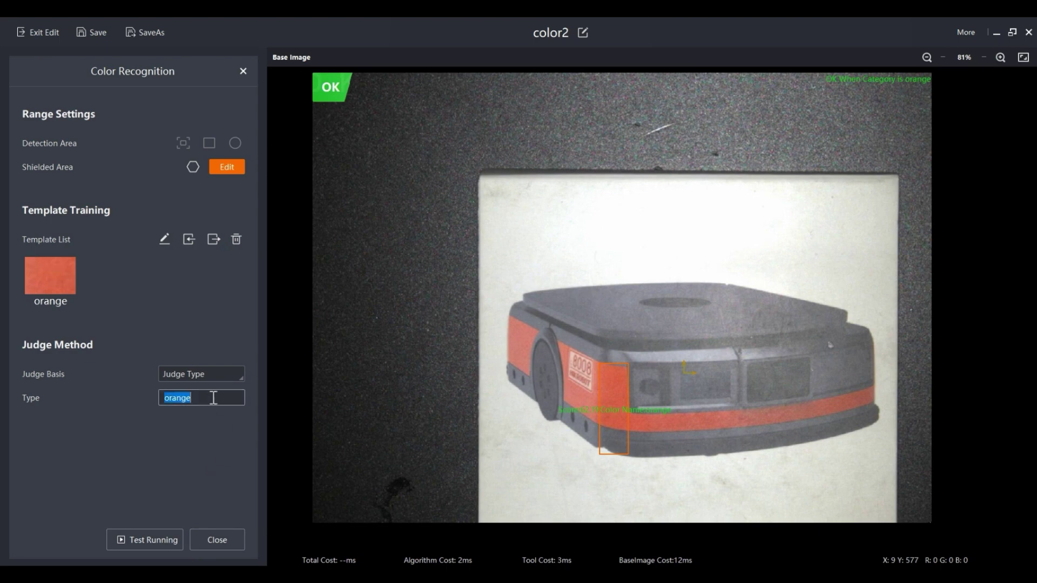
text(1)
key(Return)
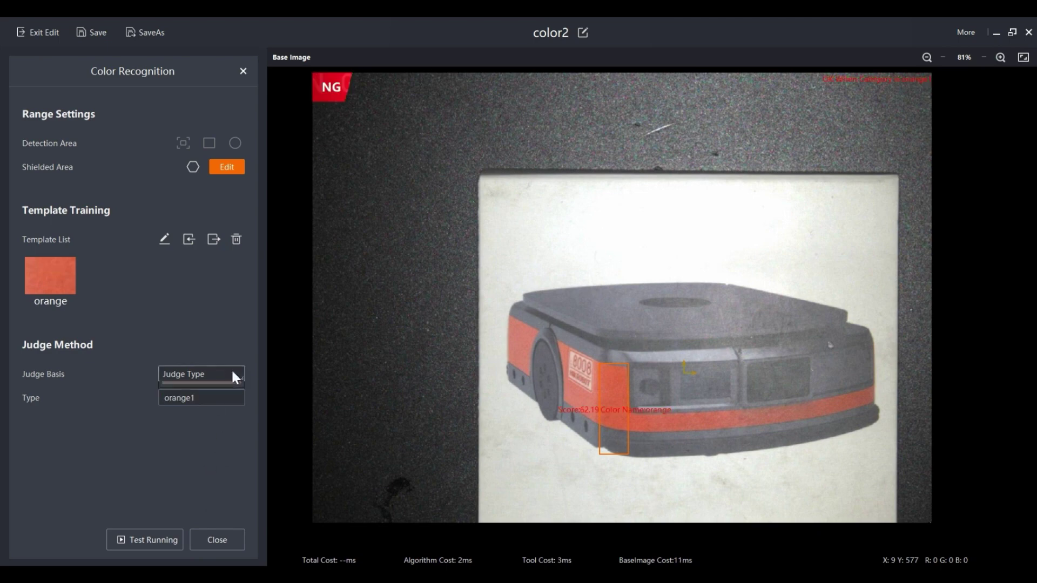
click(231, 373)
click(207, 412)
Close the tool settings, go to output parameters, and set Project Results to Custom.
click(215, 542)
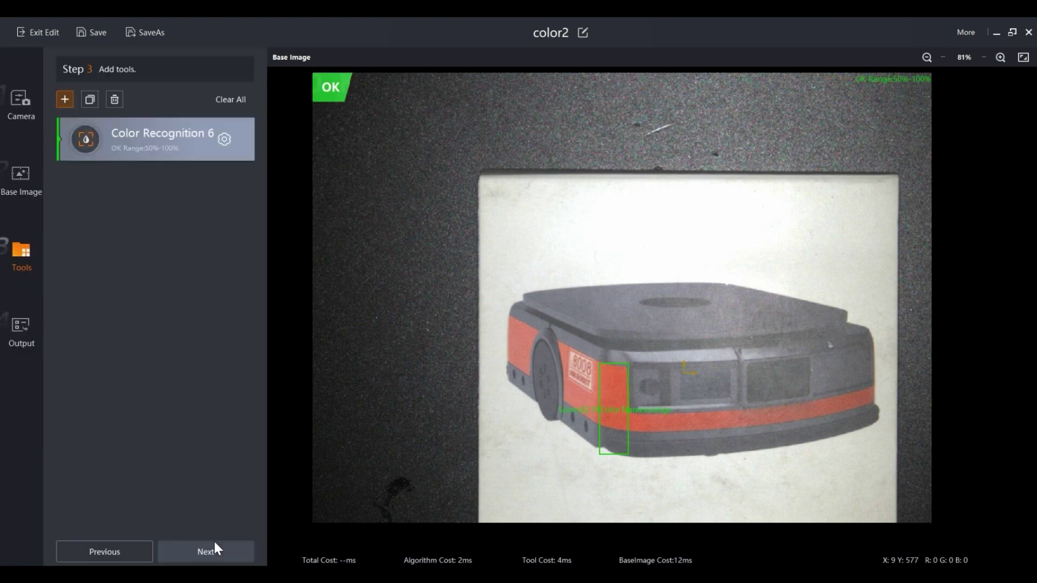
click(192, 99)
click(184, 154)
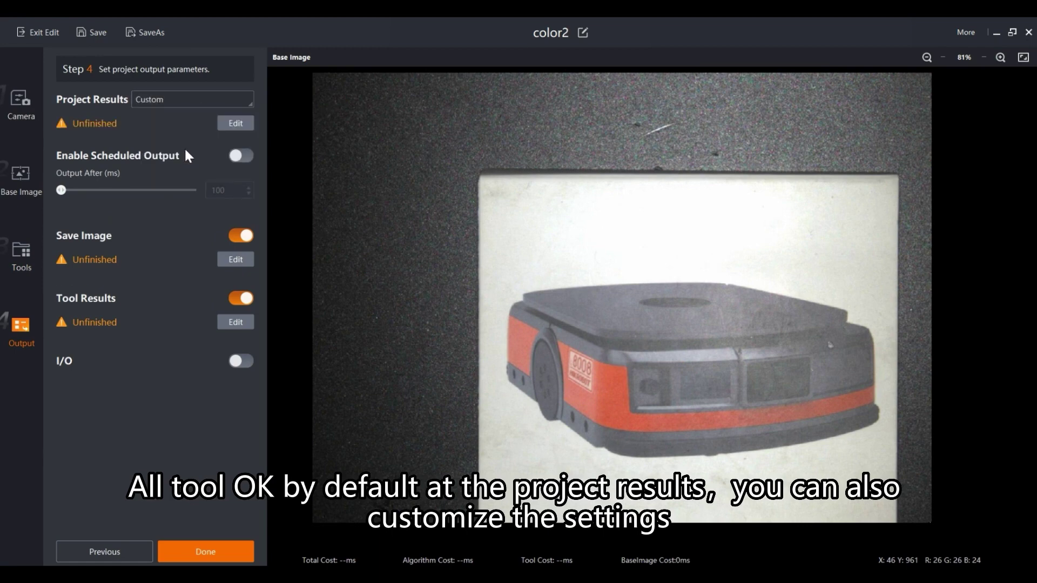
Confirm the custom logic editor with no logic data added, then open Tool Results editing.
click(228, 122)
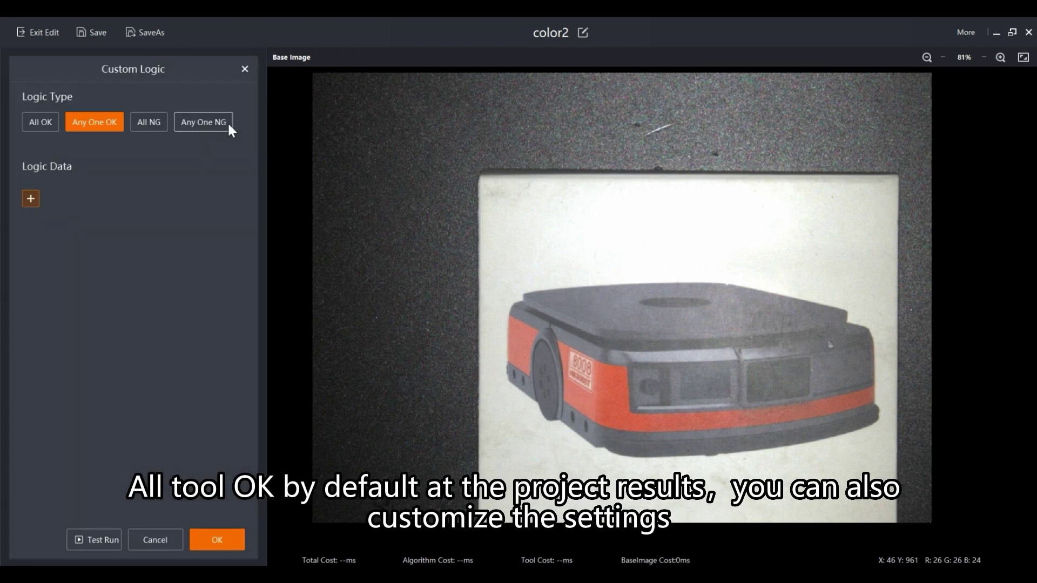
click(30, 198)
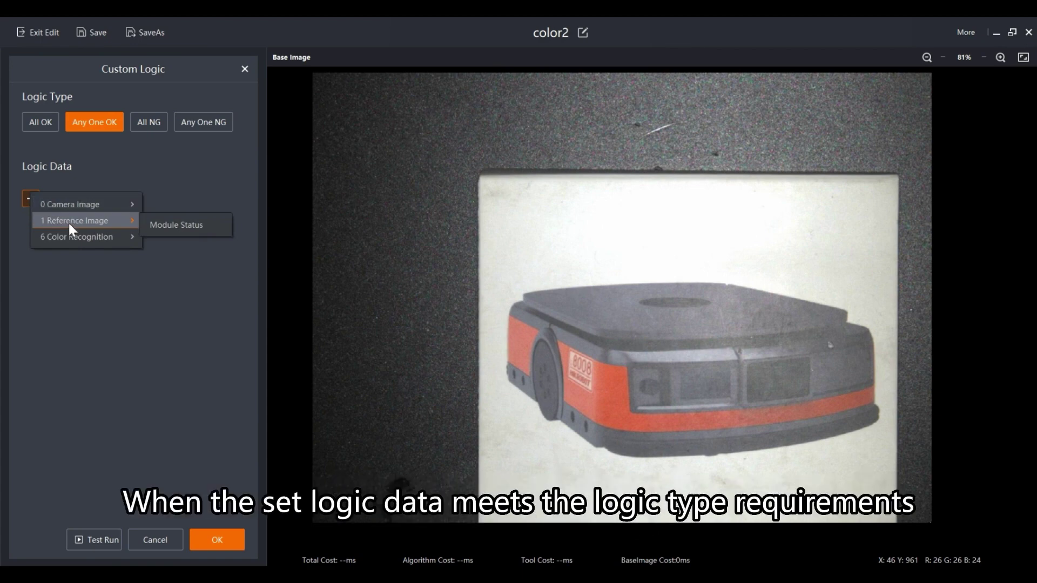
mouse_move(78, 236)
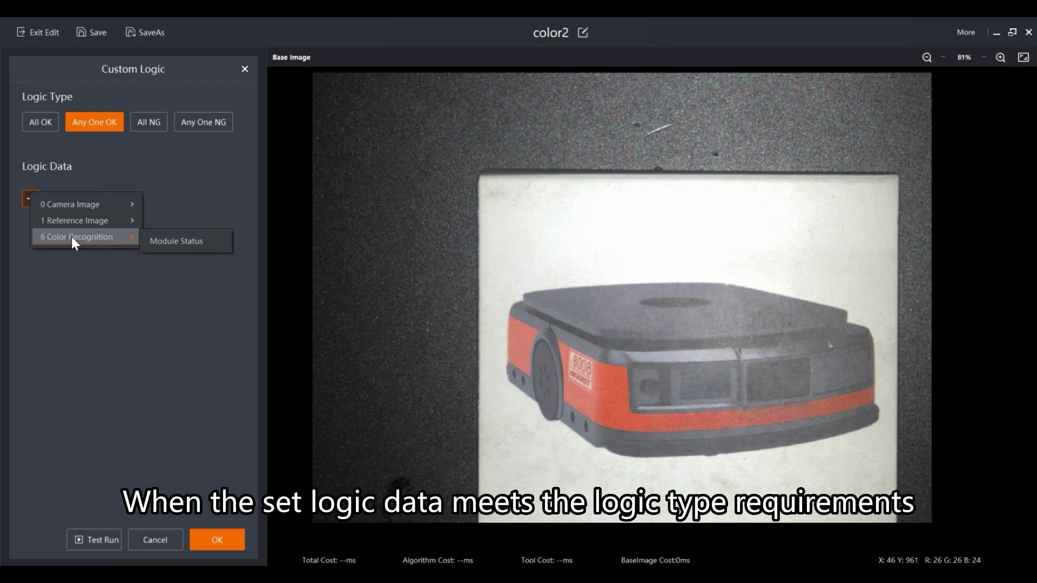
click(159, 325)
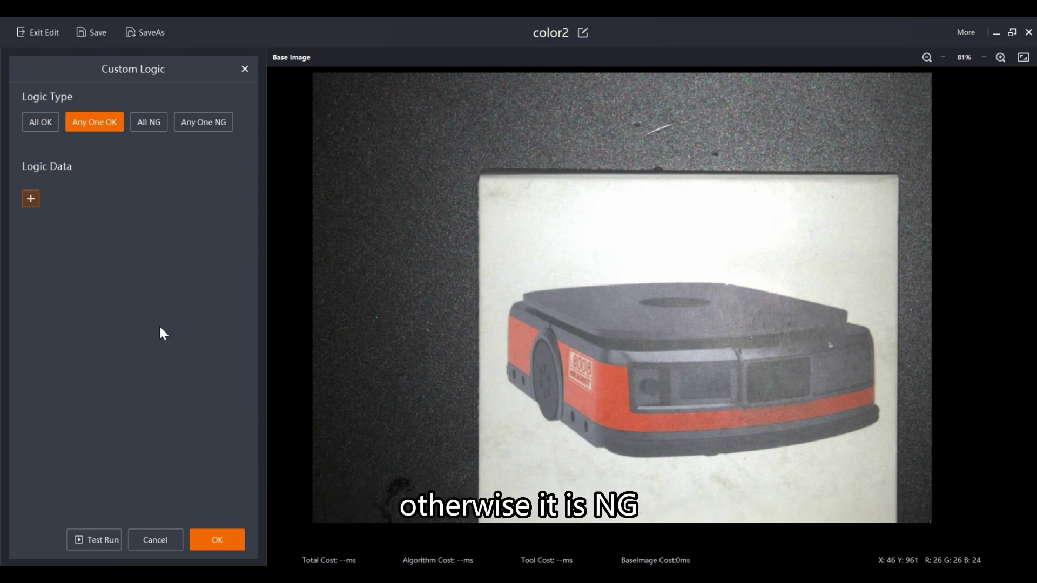
click(235, 540)
click(230, 304)
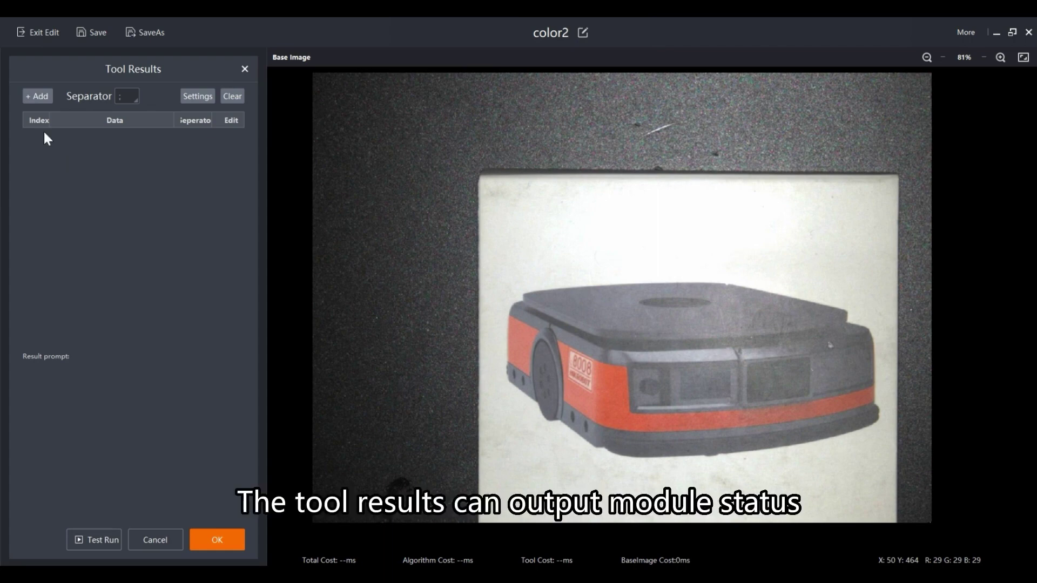
Output the Color Recognition Module Status String, mapping OK to 'True' and NG to 'False'.
click(31, 95)
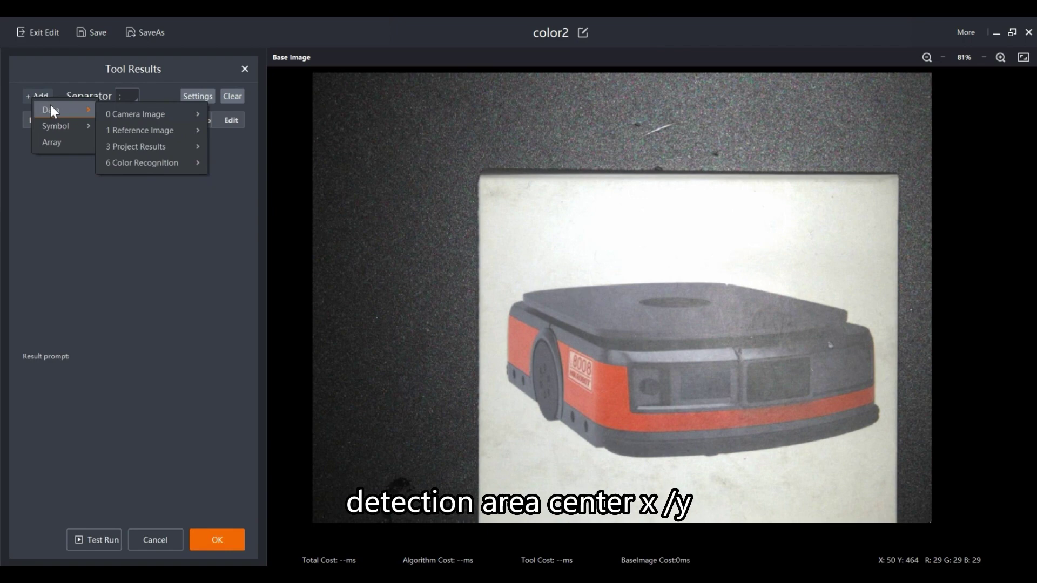
mouse_move(72, 103)
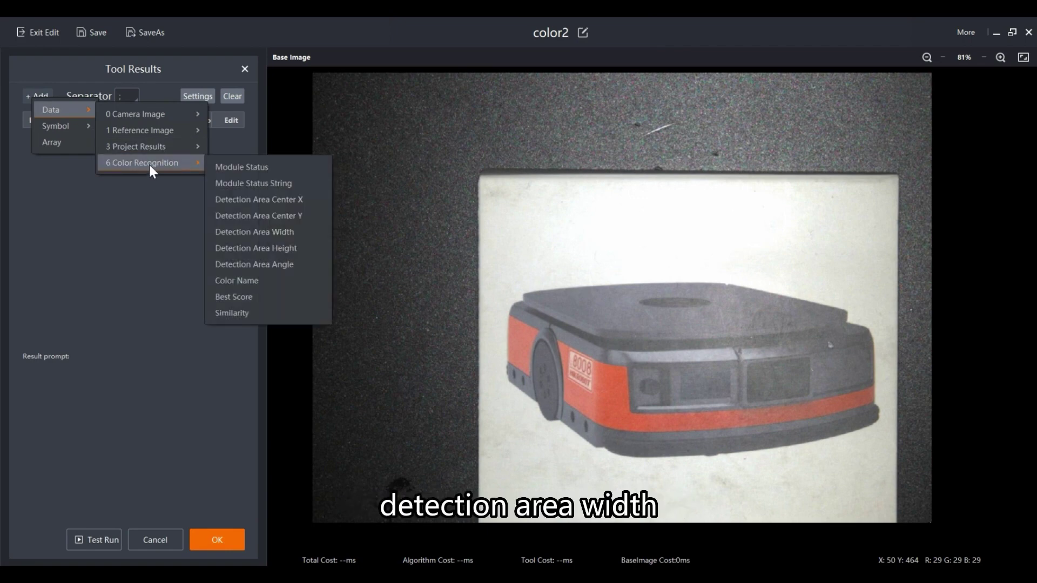
mouse_move(154, 156)
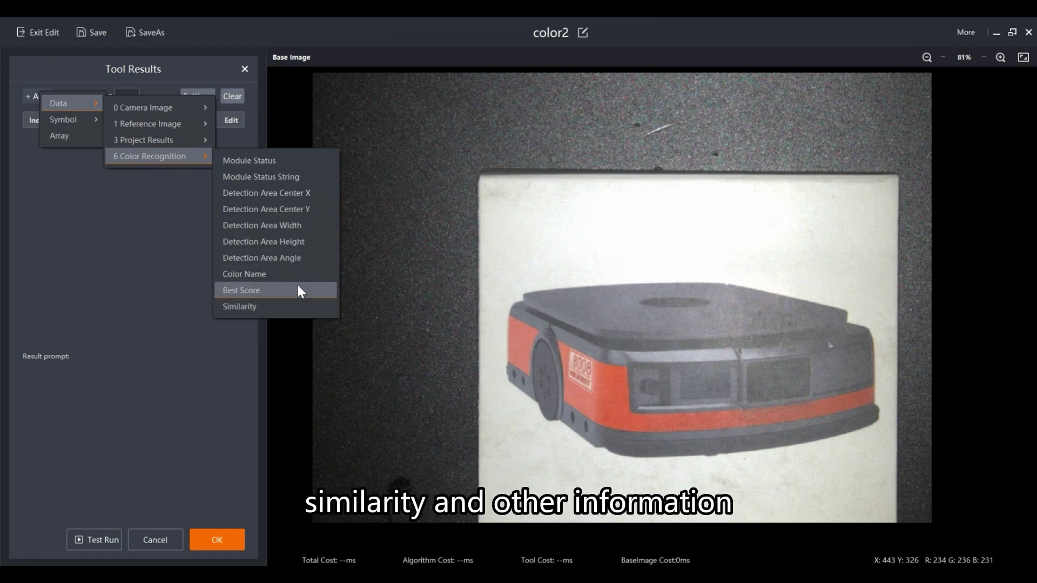
click(298, 176)
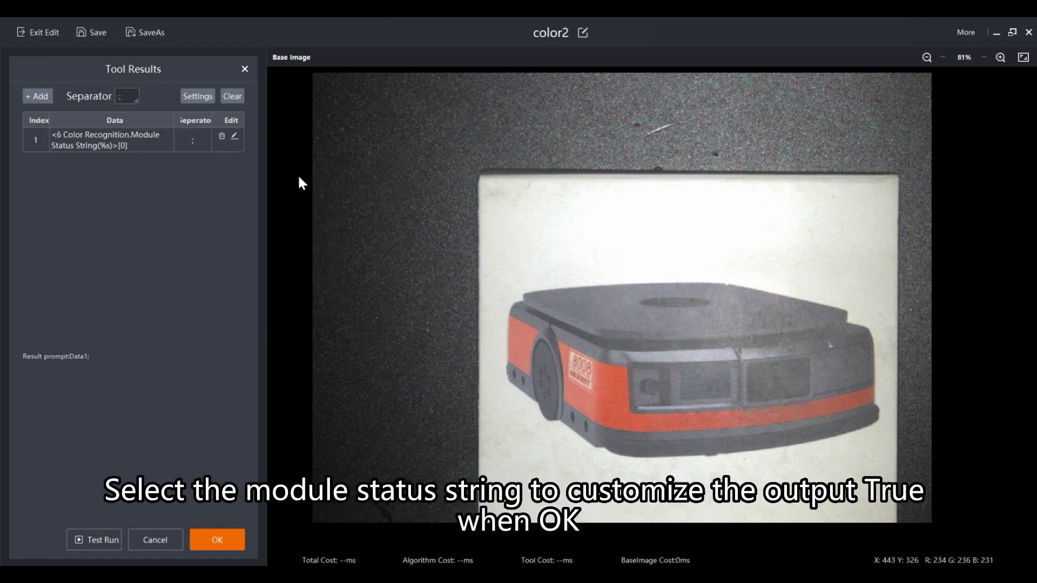
click(233, 138)
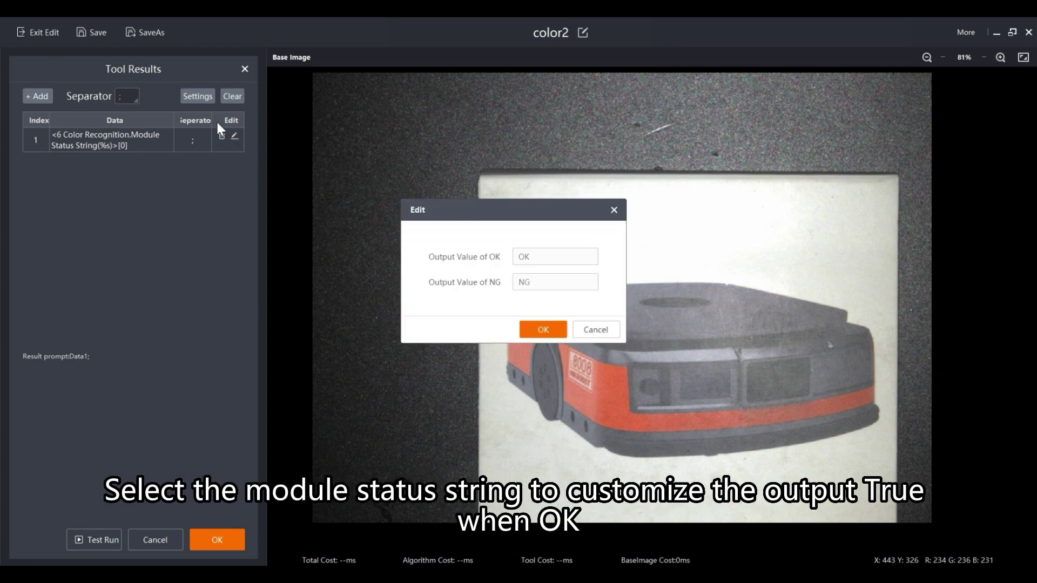
double_click(543, 262)
text(T)
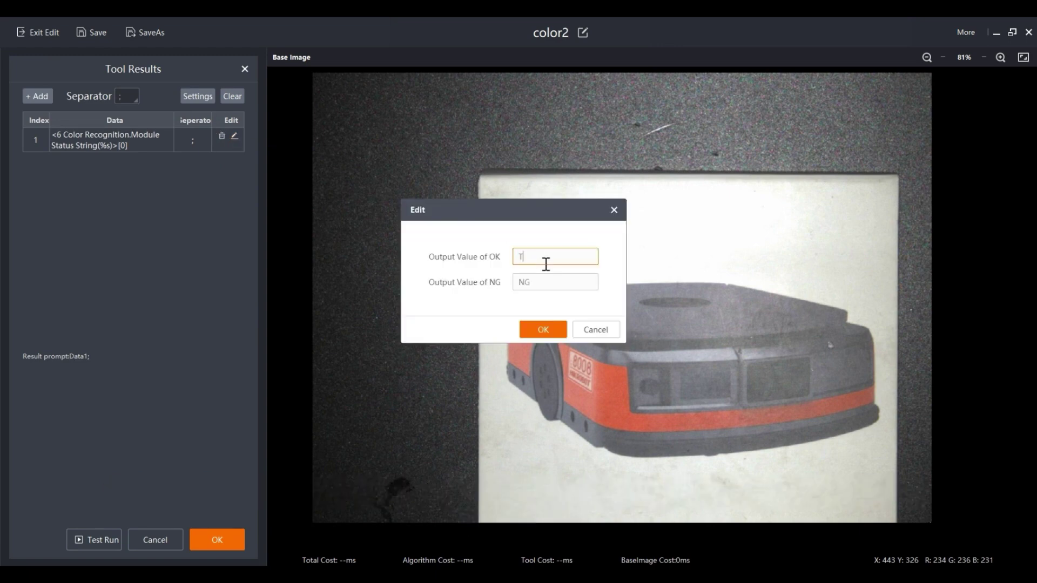
text(rue)
double_click(546, 282)
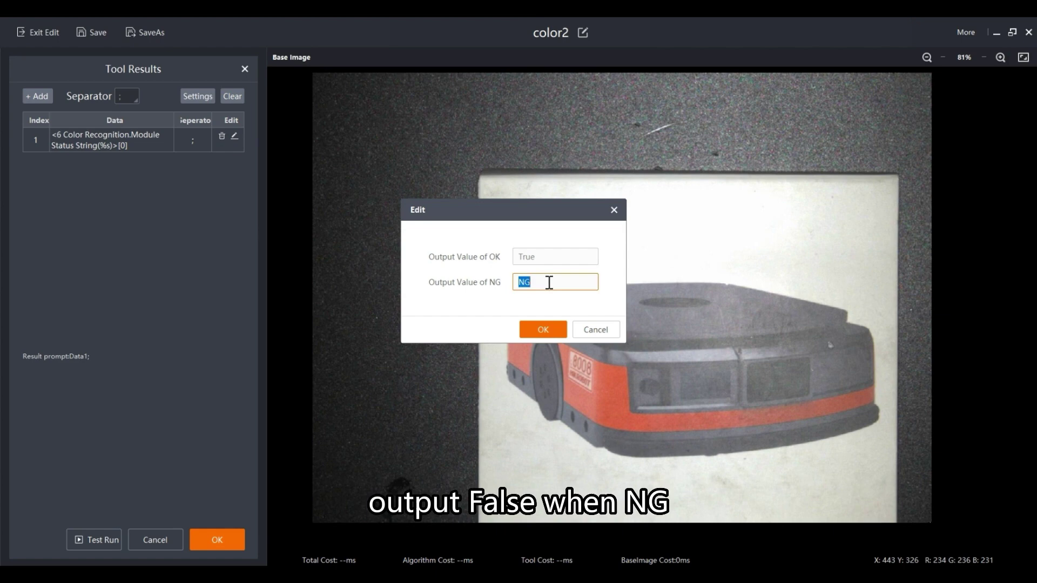
double_click(588, 278)
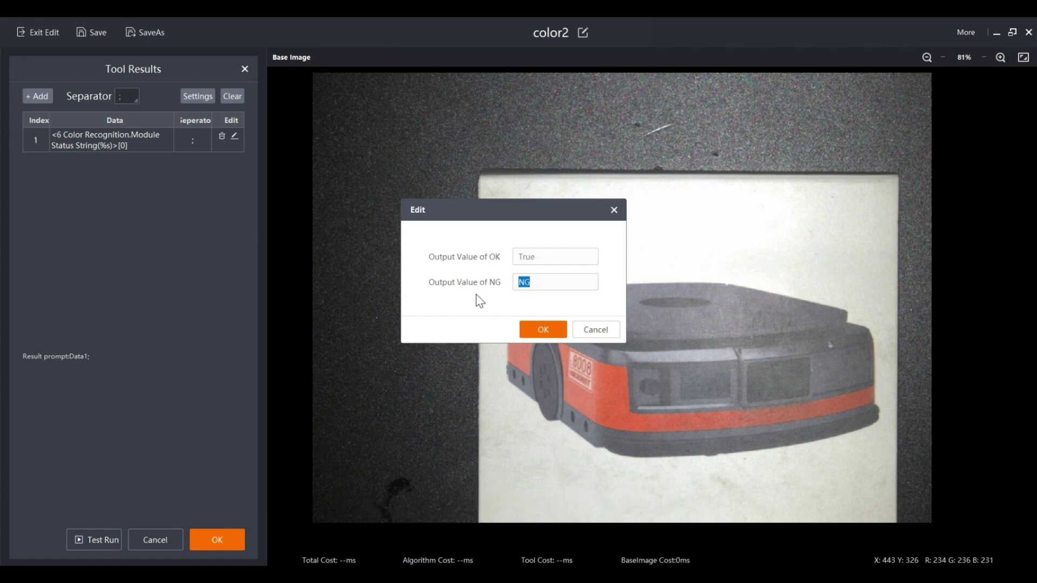
text(Fasl)
key(BackSpace)
key(BackSpace)
text(lse)
click(544, 327)
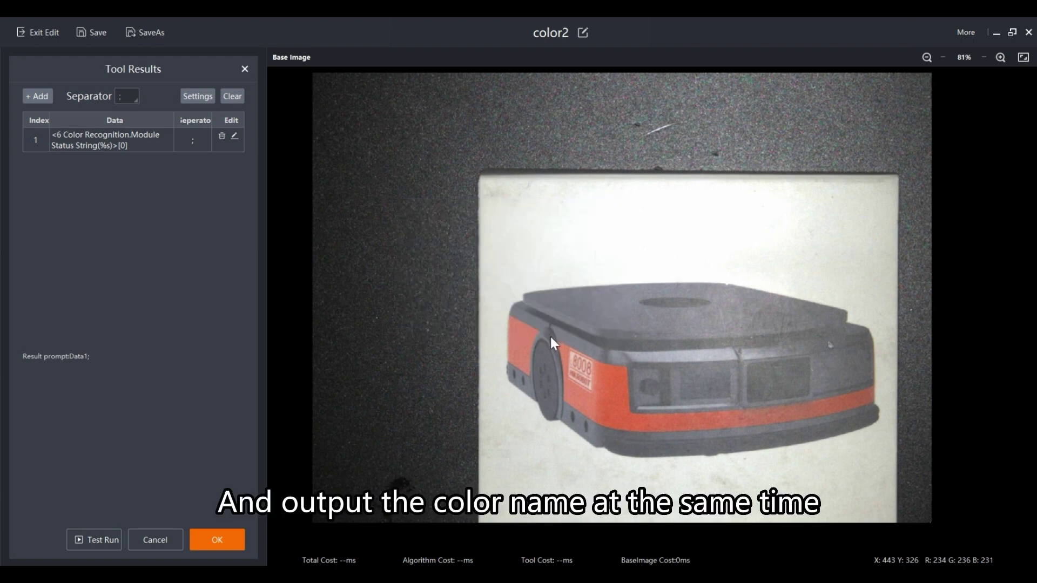
Add Color Name as a second output field, click Done, and run the project.
click(44, 96)
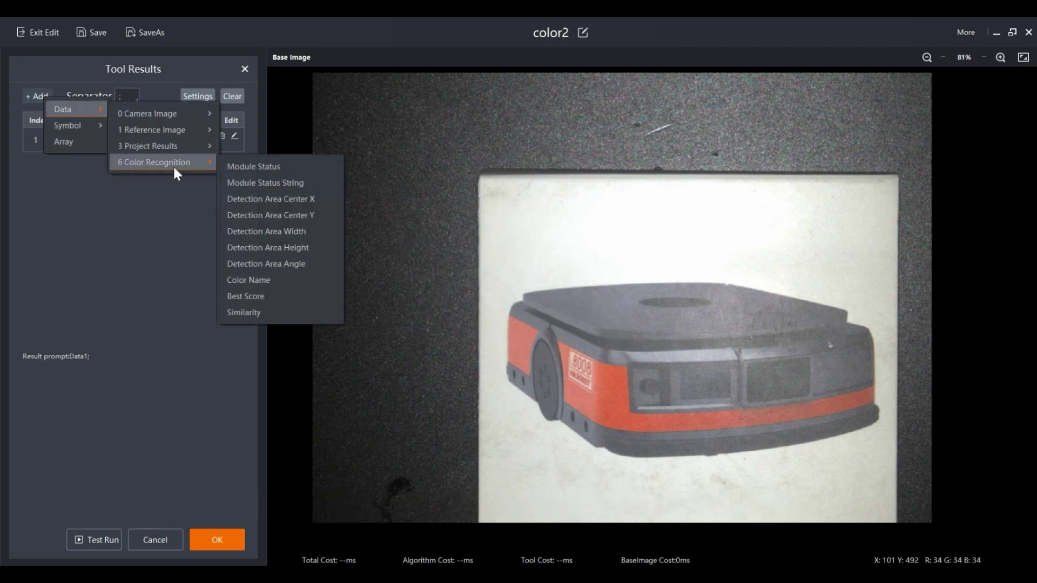
click(276, 284)
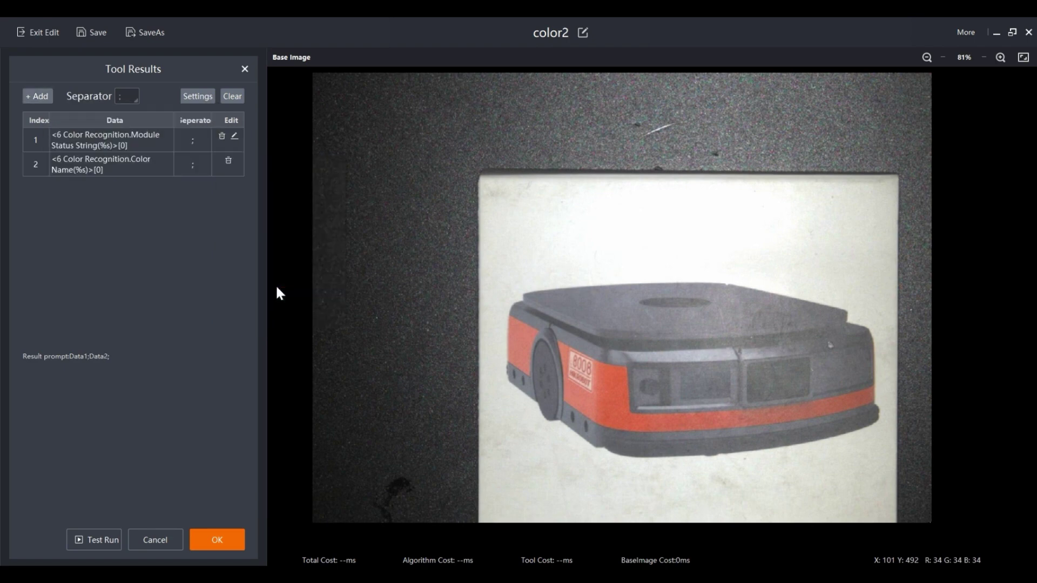
click(223, 544)
click(219, 554)
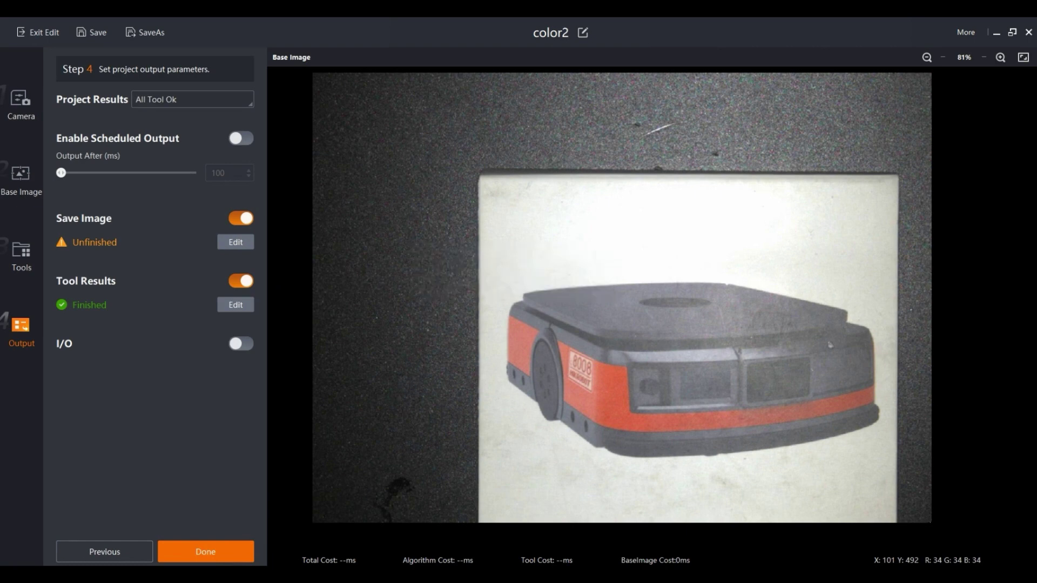
click(140, 136)
Send 'start' four times from NetAssist, each returning 'True;orange;', then minimize NetAssist.
click(868, 525)
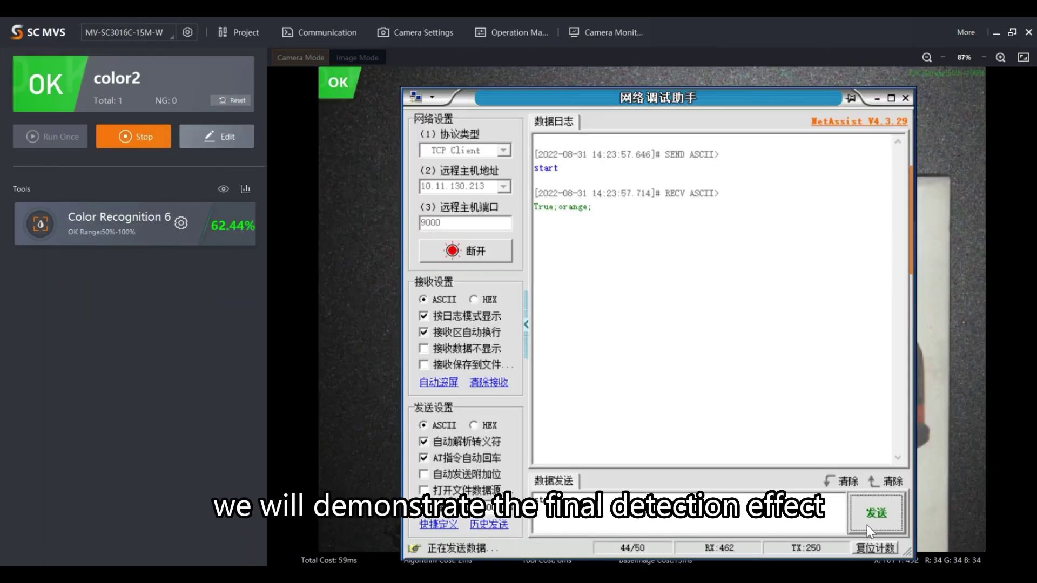
click(867, 525)
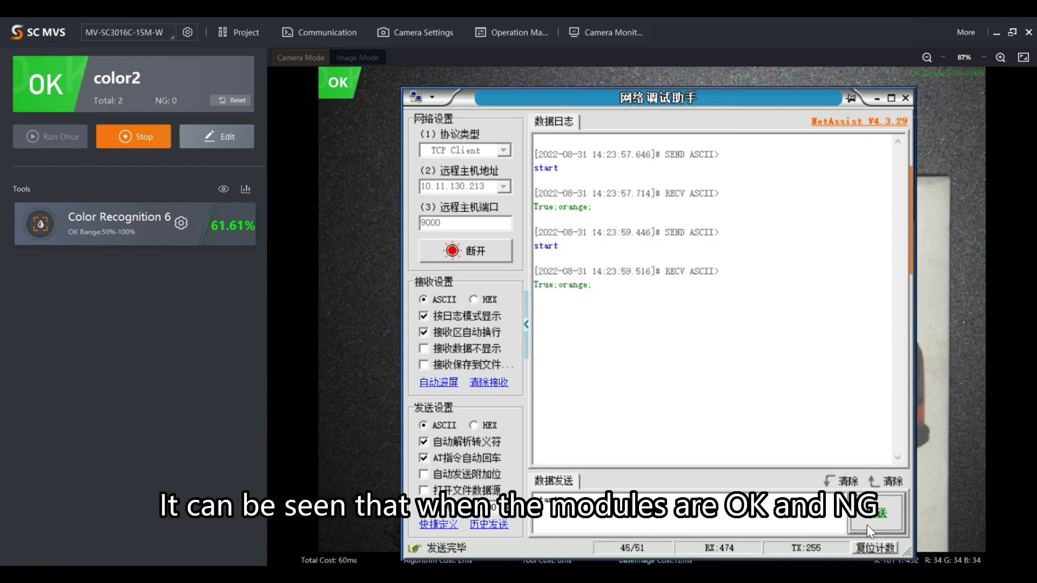
click(887, 498)
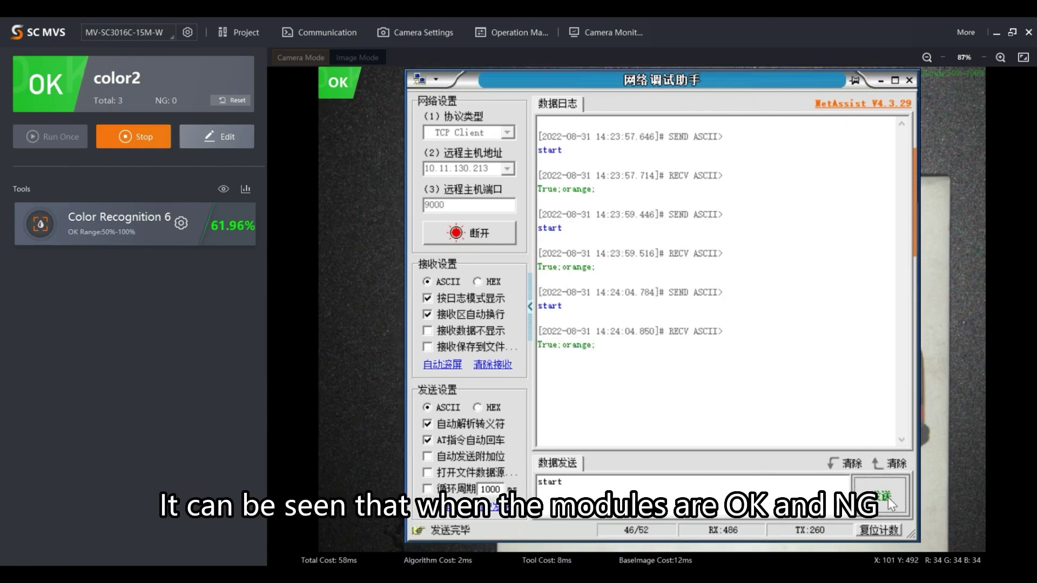
click(885, 497)
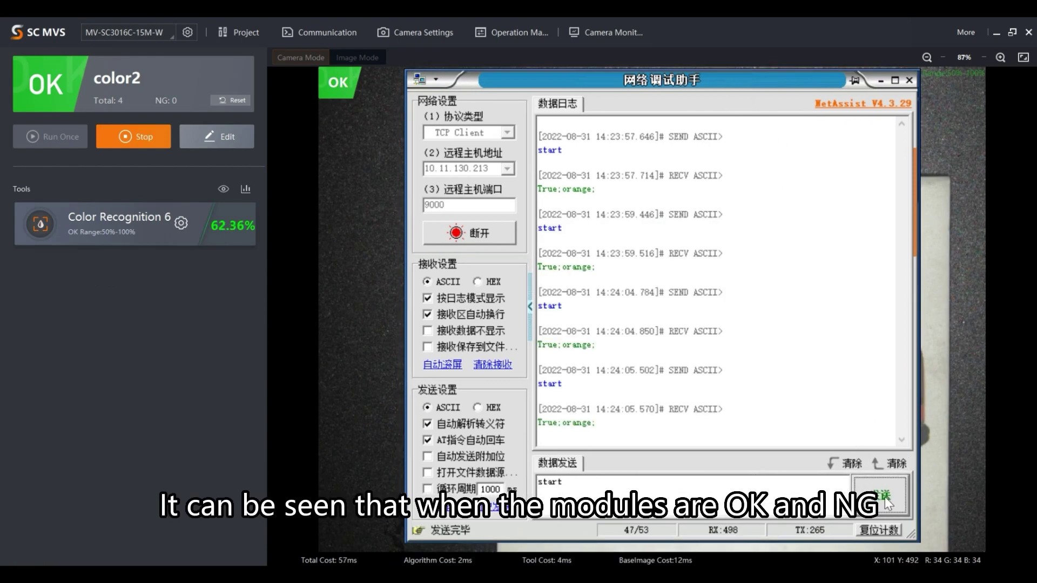
click(879, 83)
click(181, 223)
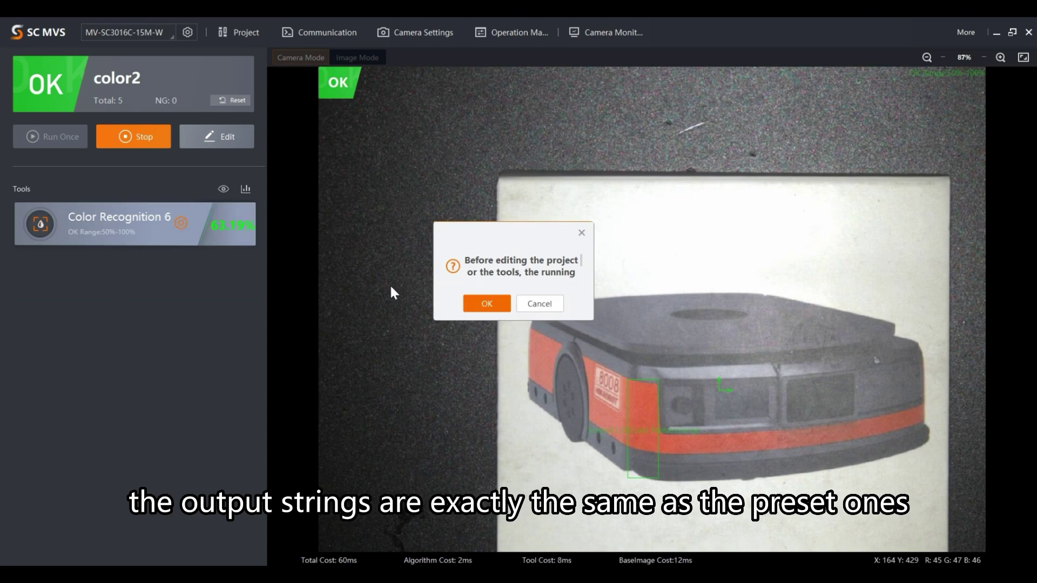
Stop the run, change the Color Recognition Min. Score to 100, close the panel, and rerun.
click(490, 304)
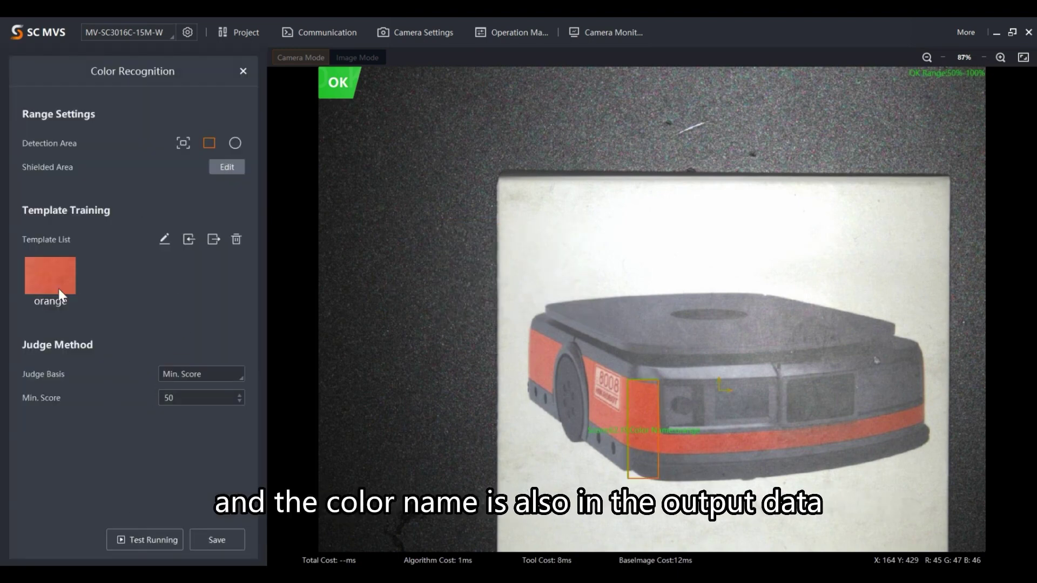
click(199, 397)
key(BackSpace)
key(BackSpace)
text(100)
key(Return)
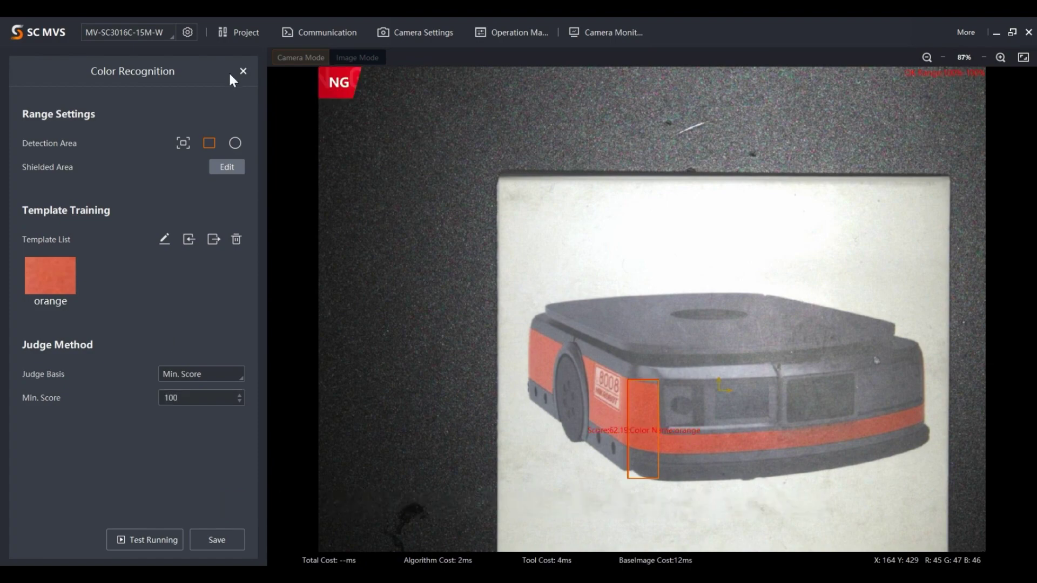
click(243, 71)
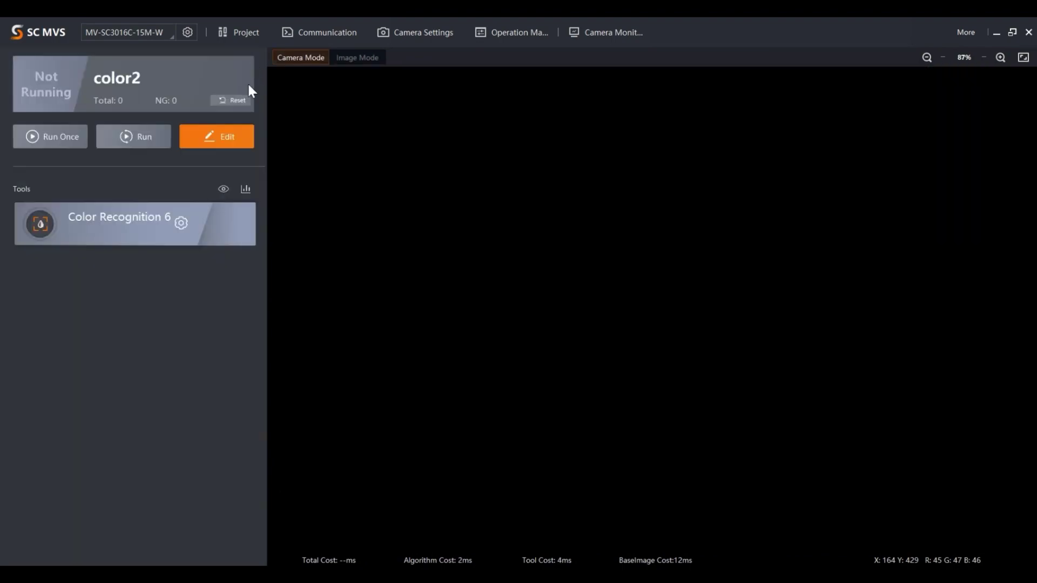
click(131, 135)
Send 'start' six times from NetAssist, each reply now reading 'False;orange;'.
click(868, 495)
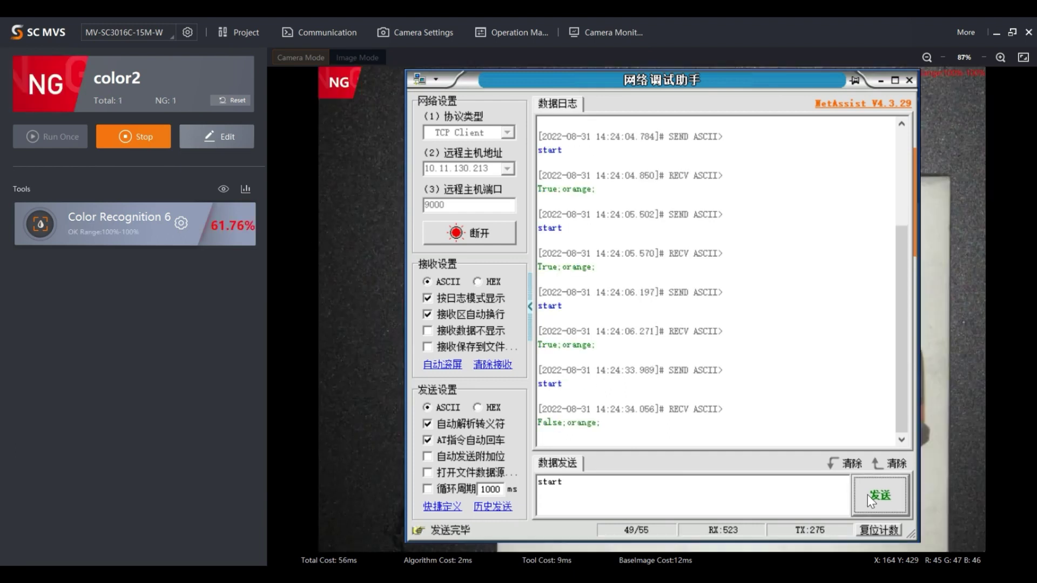
click(868, 495)
click(867, 495)
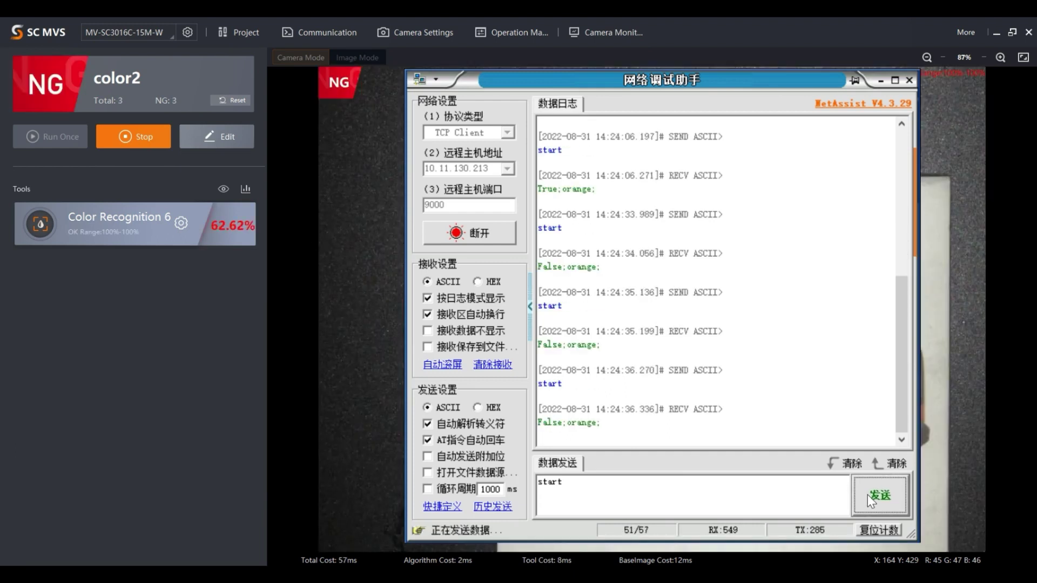
click(868, 495)
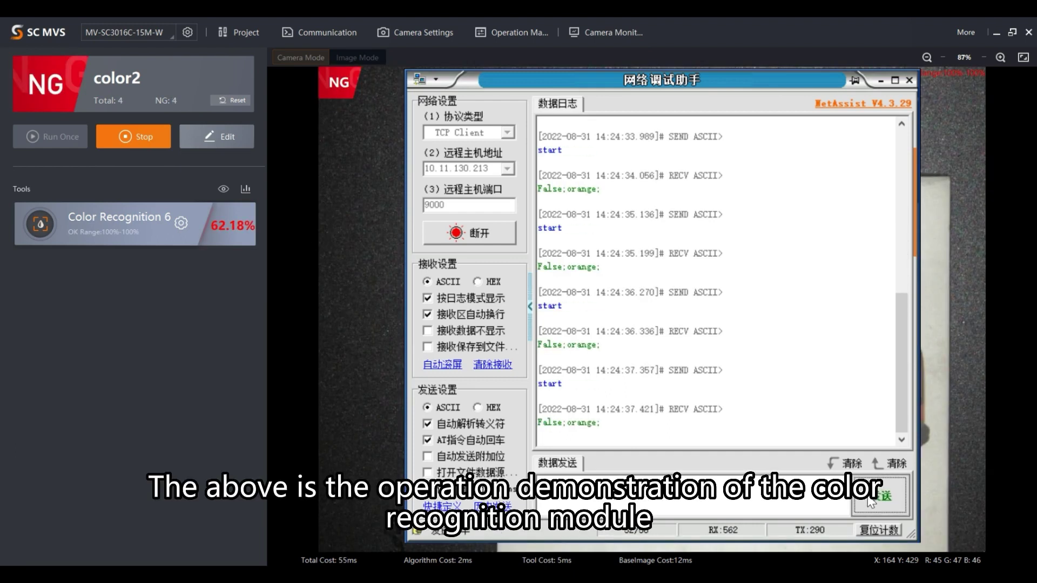
click(868, 495)
click(867, 498)
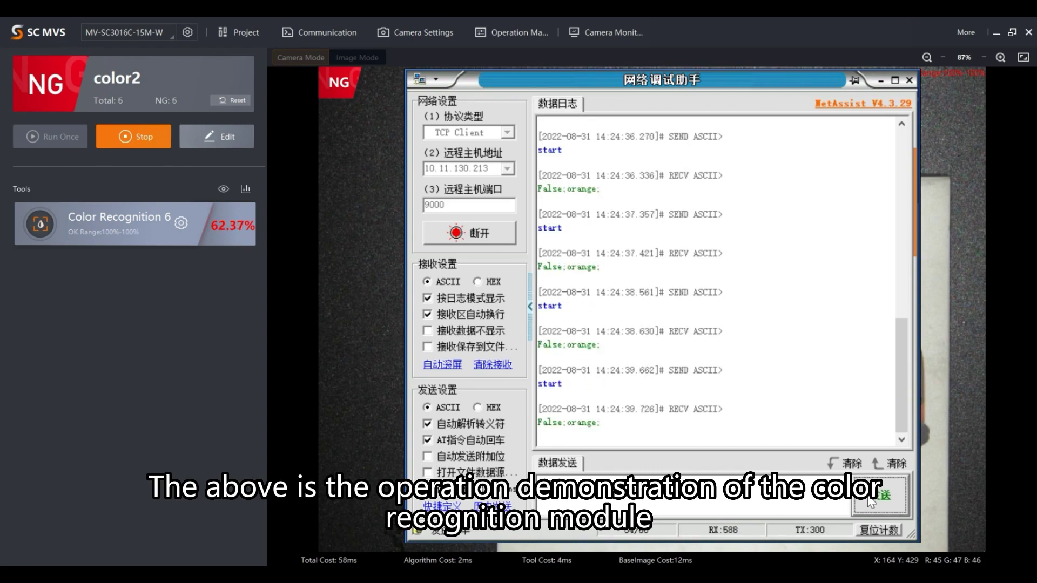